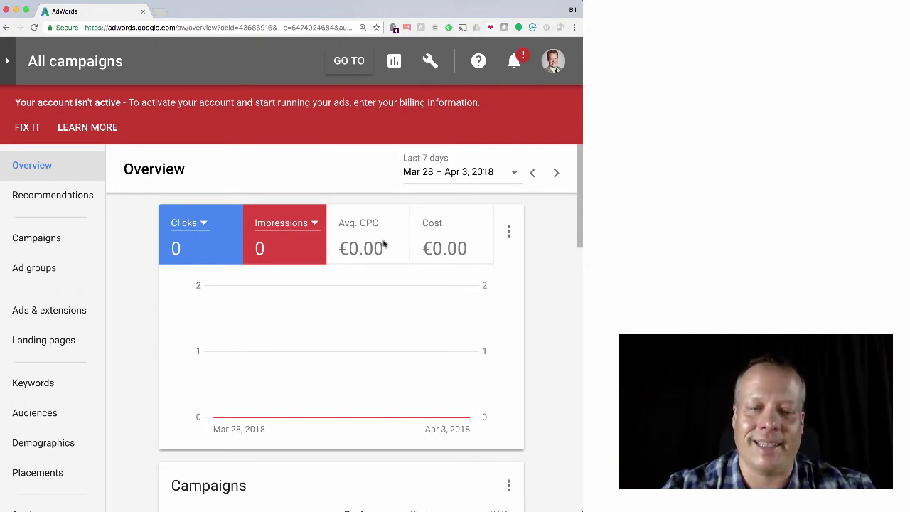
Start a new campaign from the Campaigns list
mouse_move(384, 297)
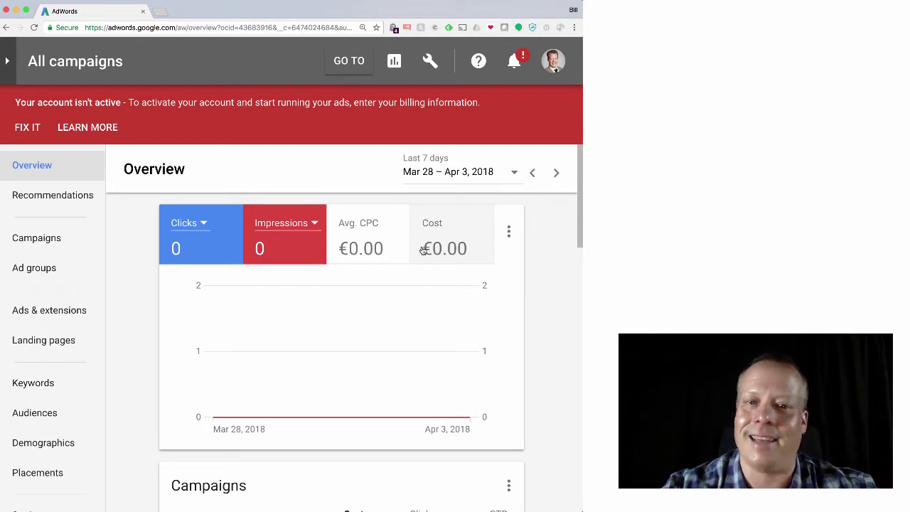
scroll(423, 249, "down", 5)
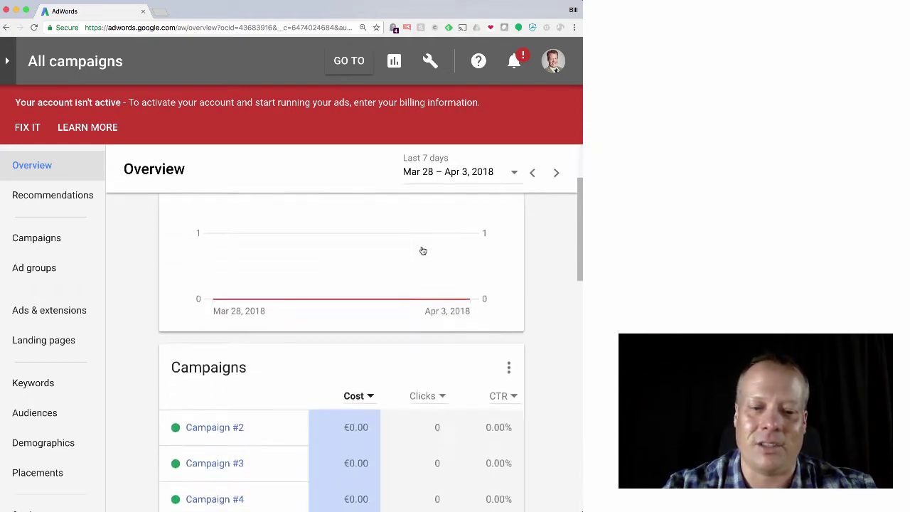
scroll(422, 249, "up", 5)
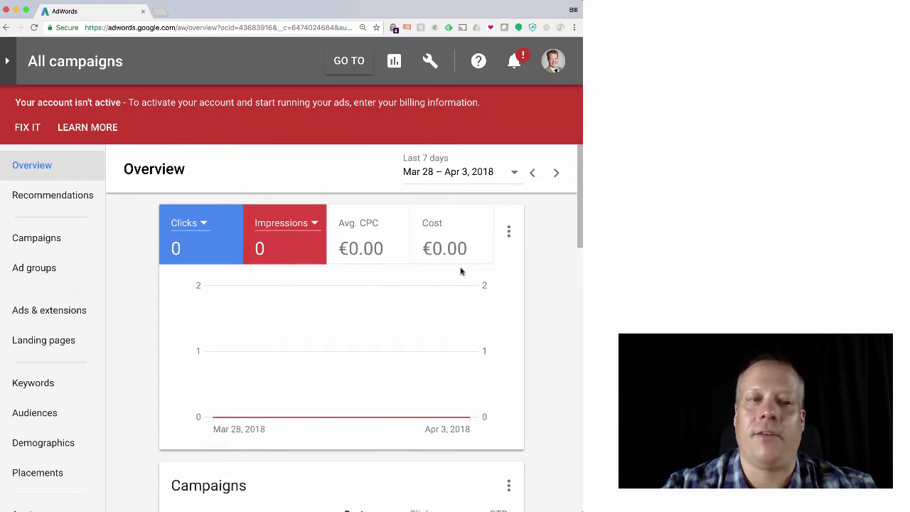
left_click(61, 243)
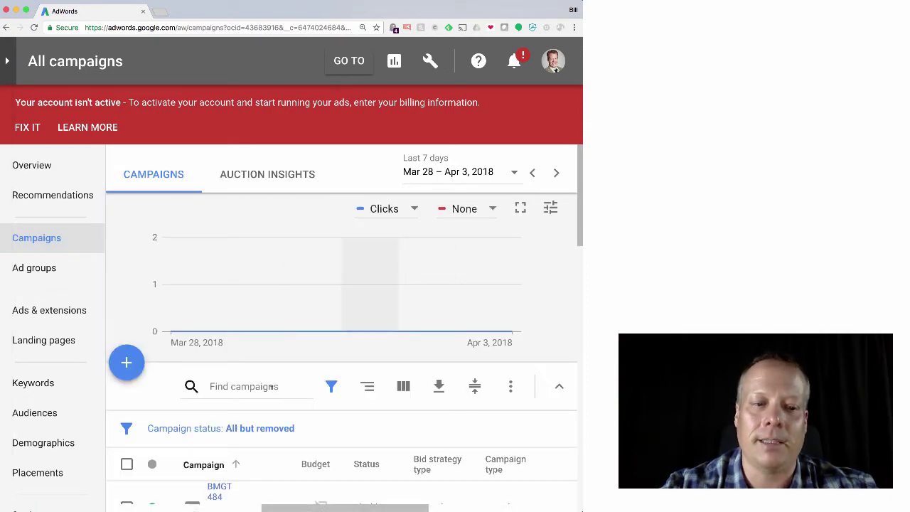
left_click(127, 362)
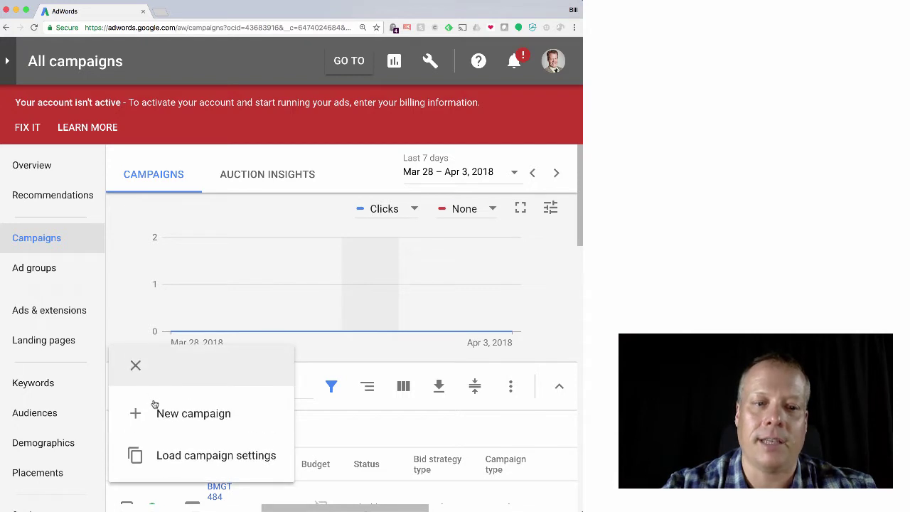
left_click(160, 412)
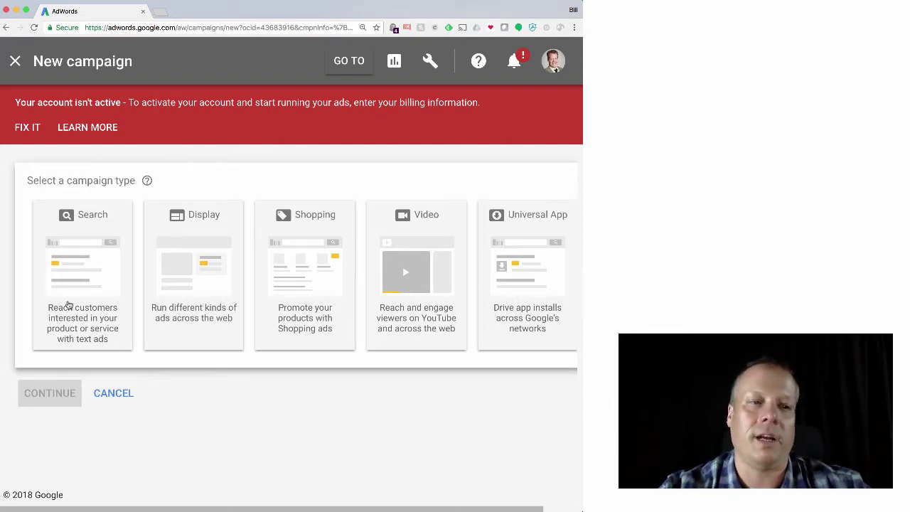
Choose the Search campaign type with Website traffic as its goal
left_click(68, 304)
left_click(69, 307)
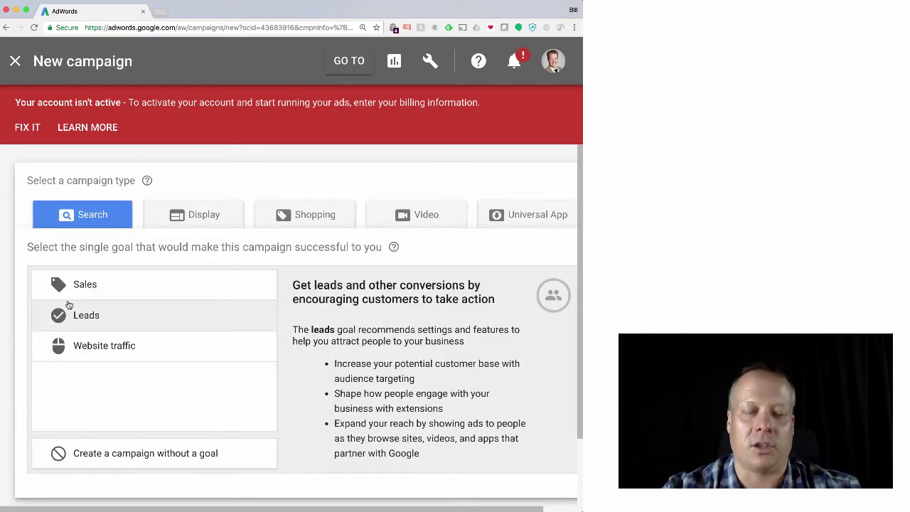
left_click(86, 345)
left_click(101, 287)
left_click(102, 332)
left_click(108, 297)
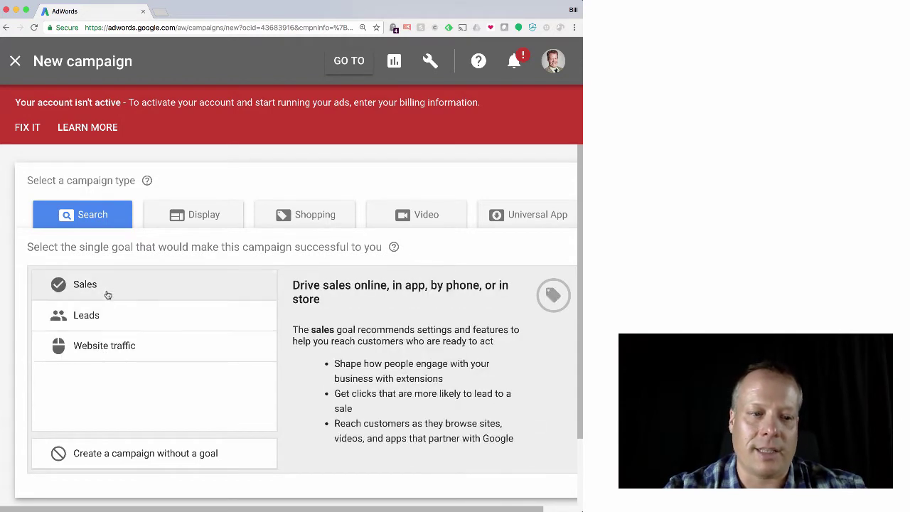
left_click(108, 347)
left_click(114, 309)
left_click(111, 357)
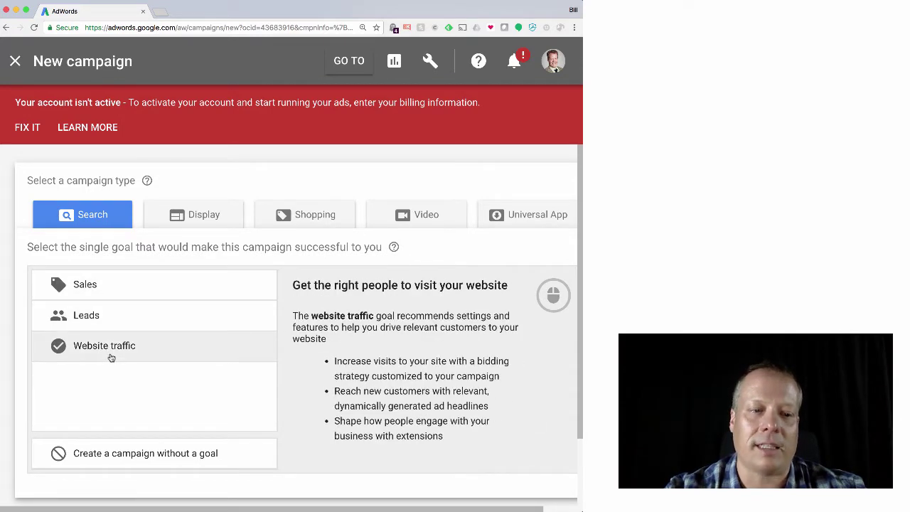
Enter 'Market Research Introduction' as the campaign name, fixing a typo
scroll(310, 368, "down", 3)
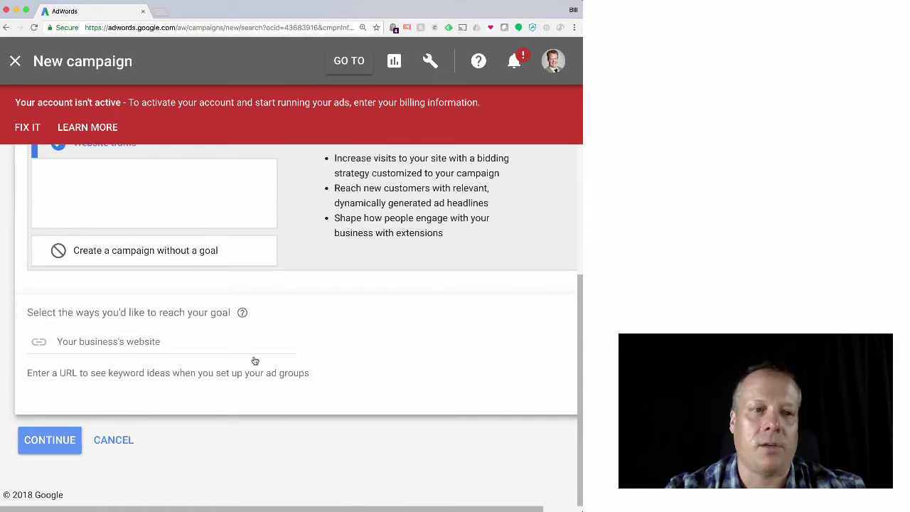
scroll(257, 366, "up", 3)
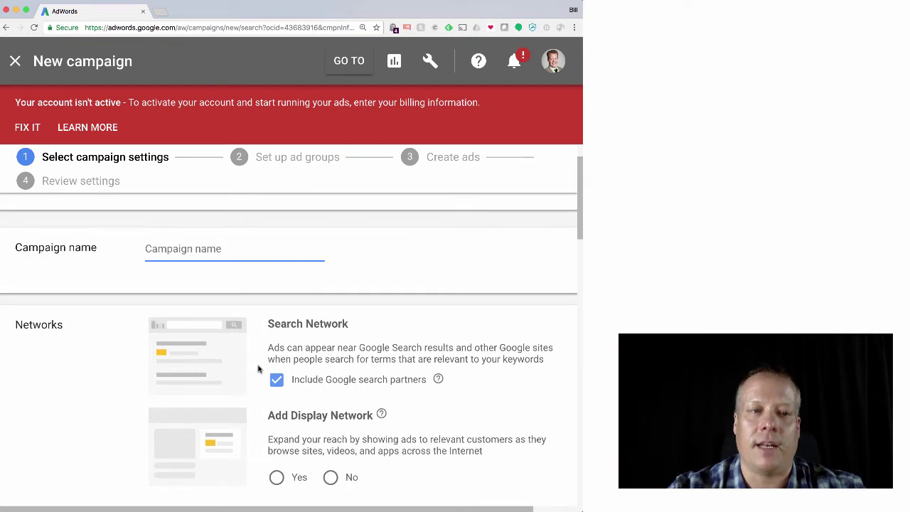
type("Market Re")
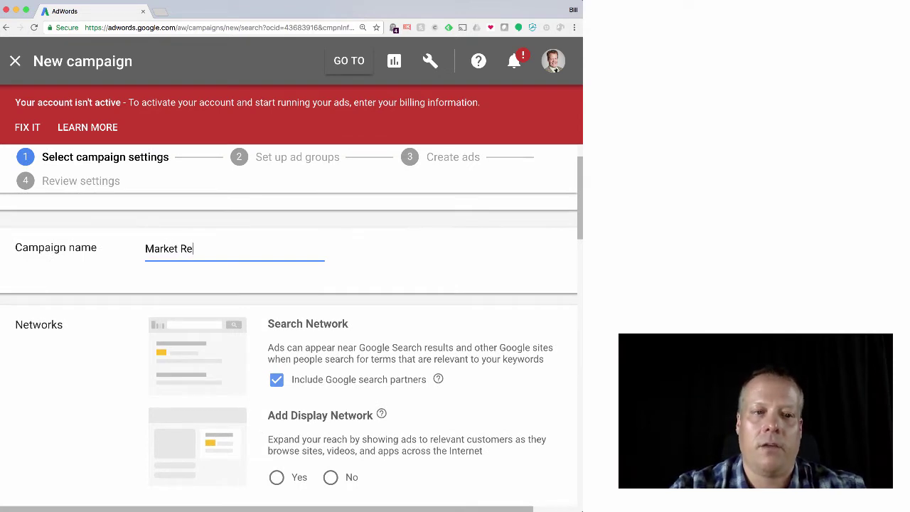
type("search INtro")
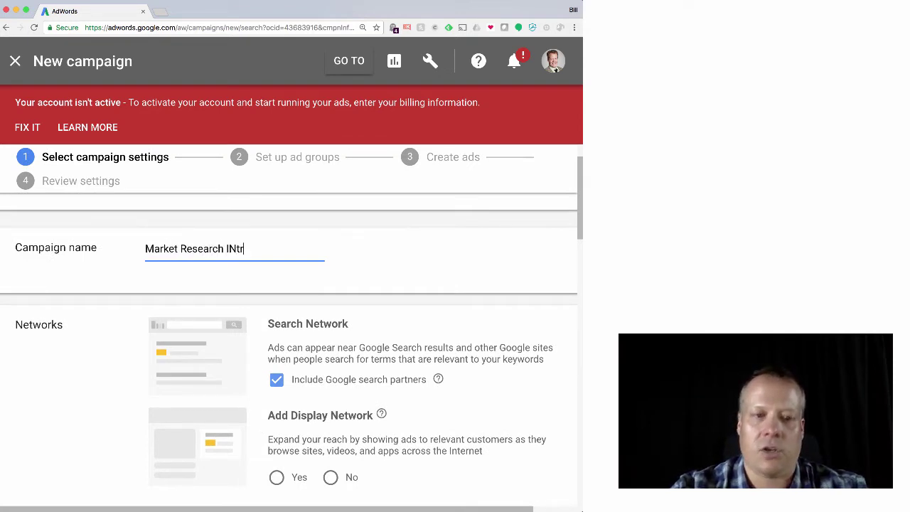
key("BackSpace")
key("BackSpace")
key("BackSpace")
key("BackSpace")
type("ntroduction")
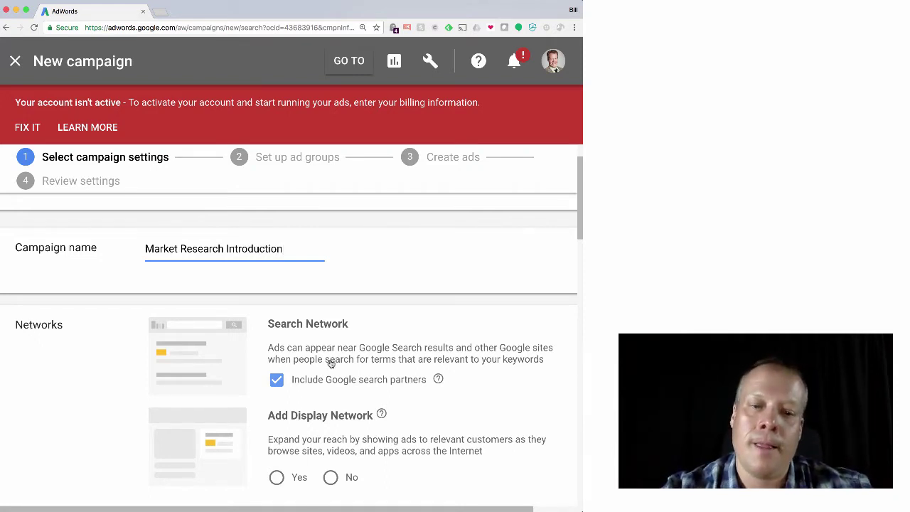
scroll(278, 346, "down", 2)
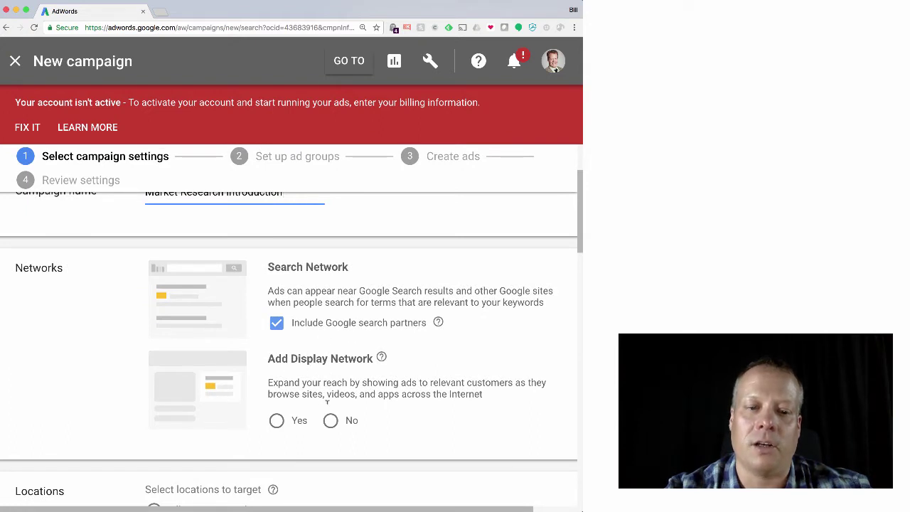
scroll(298, 414, "down", 2)
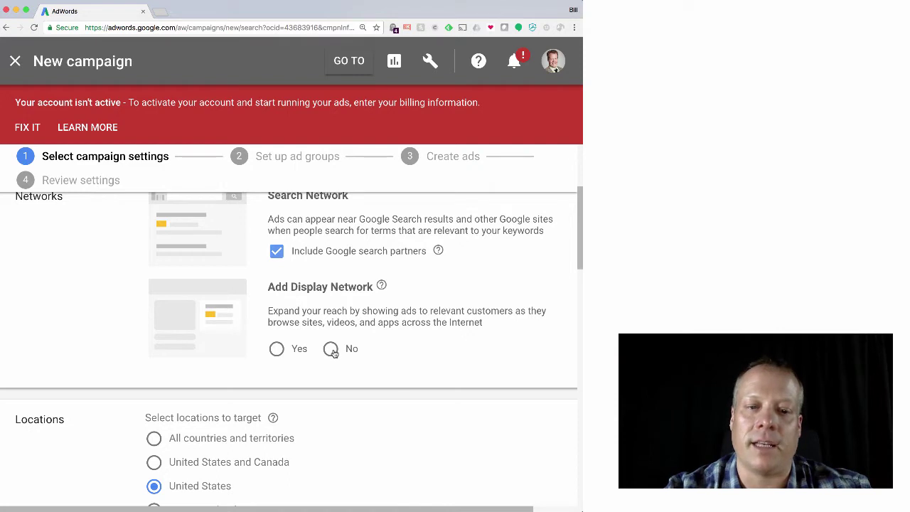
Include the Display Network and add Raleigh, NC as a target location
left_click(276, 348)
scroll(397, 424, "down", 1)
scroll(396, 422, "down", 3)
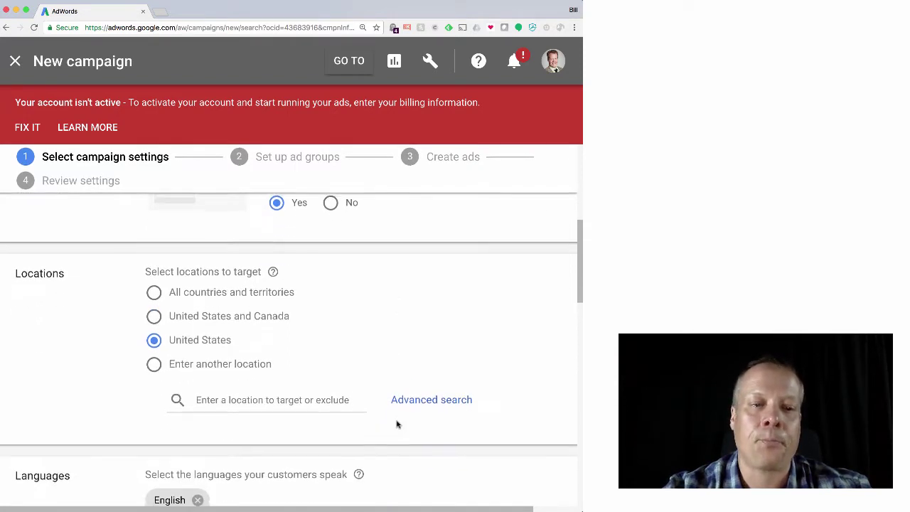
scroll(396, 420, "down", 1)
left_click(291, 346)
type("raleigh, nc")
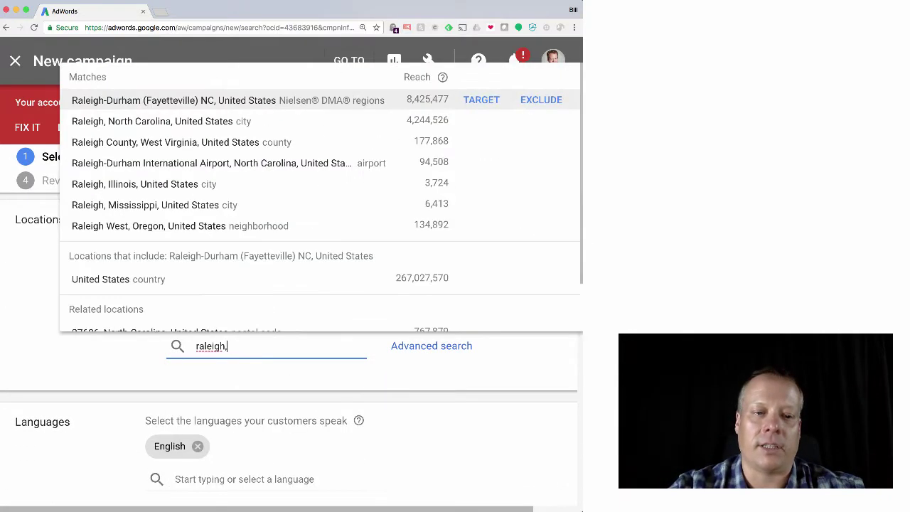
left_click(284, 122)
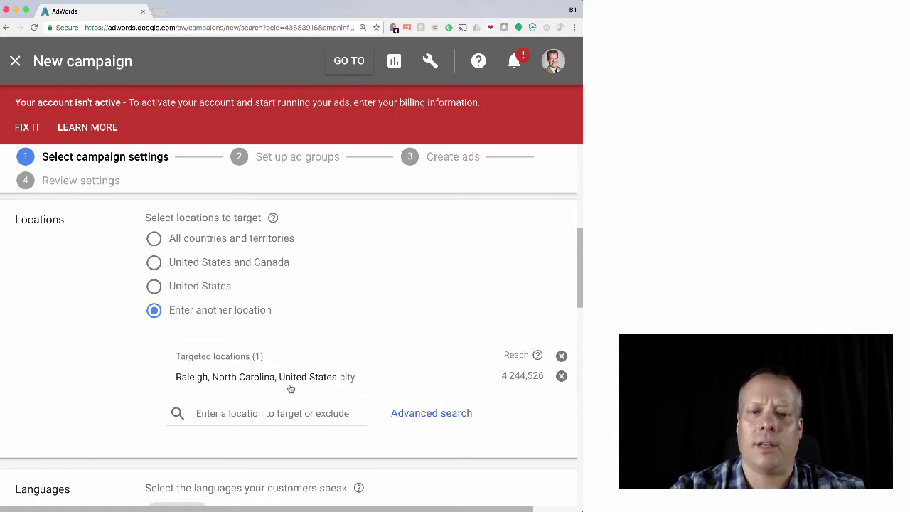
Add Durham, Chapel Hill and the Charlotte NC region as further target locations
left_click(283, 416)
type("durha")
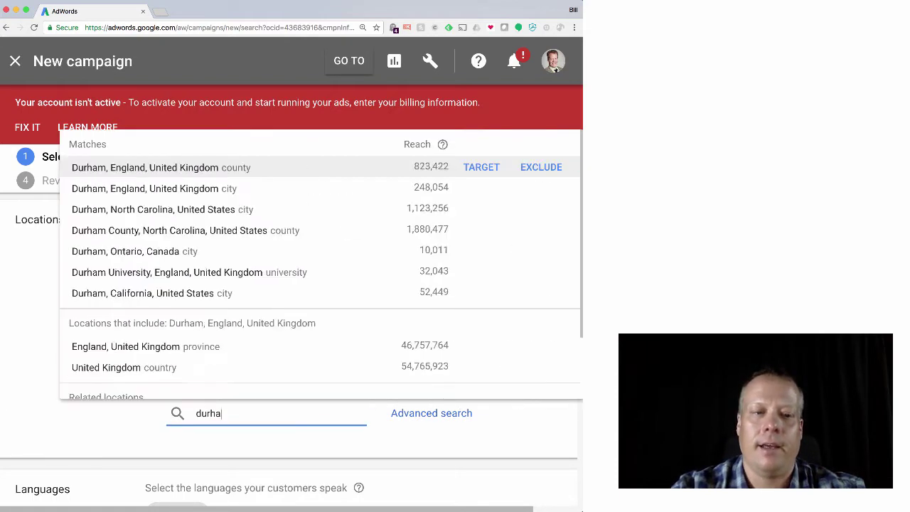
left_click(206, 212)
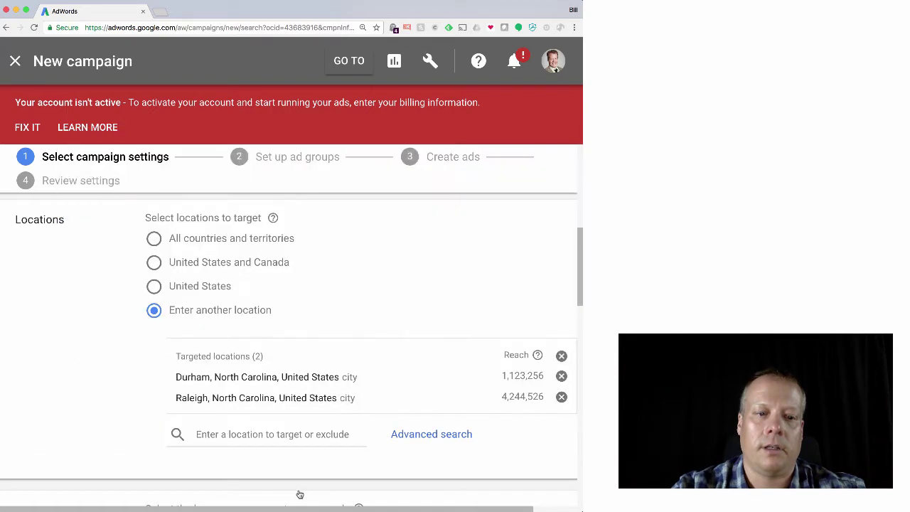
left_click(266, 434)
type("chapel")
left_click(165, 190)
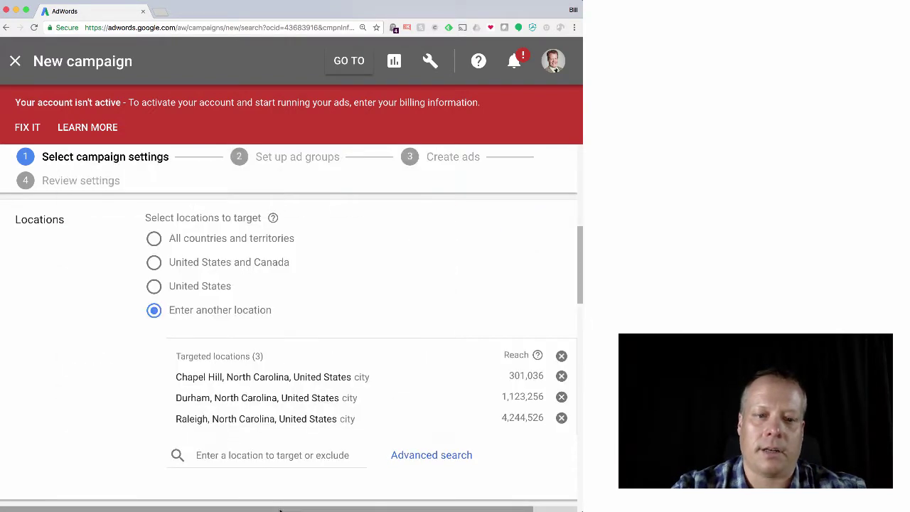
left_click(282, 455)
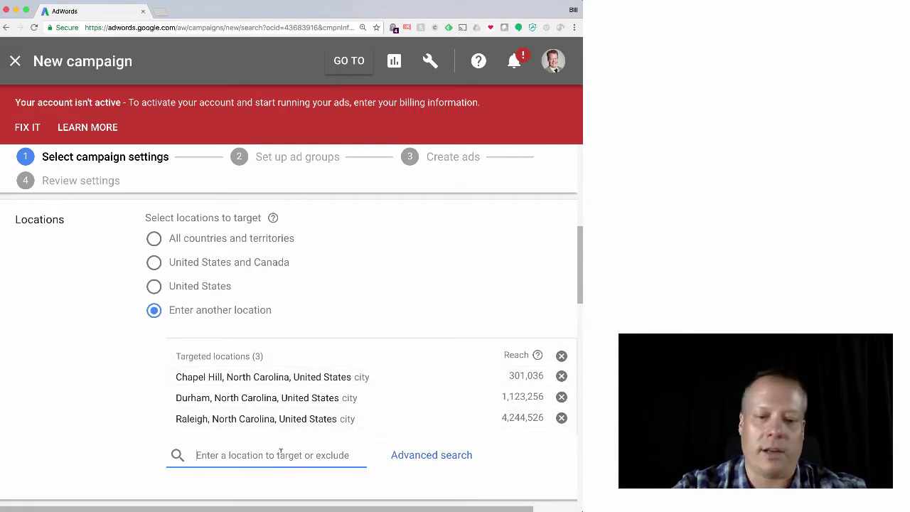
type("charlotte")
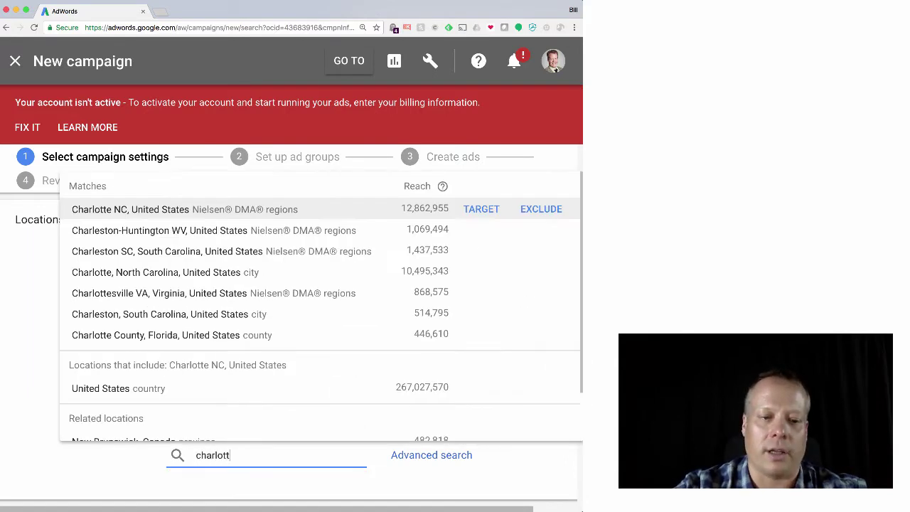
left_click(247, 210)
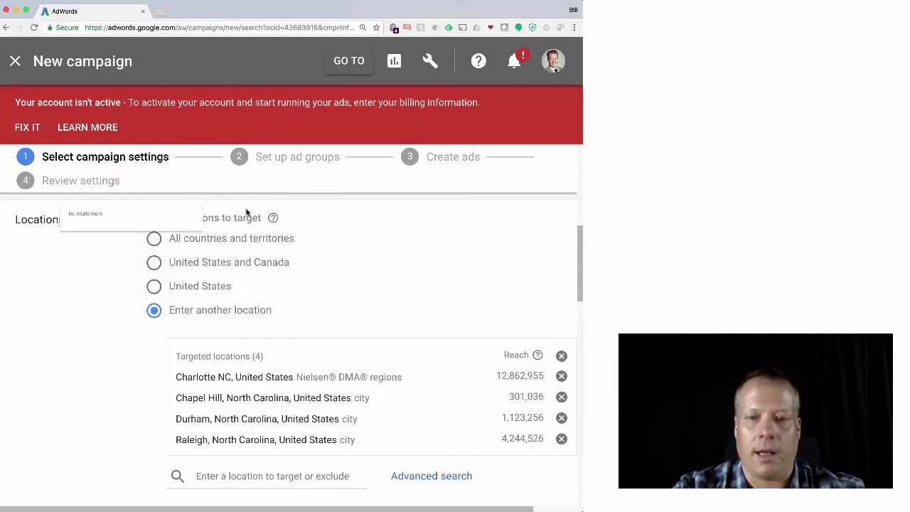
scroll(295, 319, "down", 2)
scroll(296, 321, "down", 1)
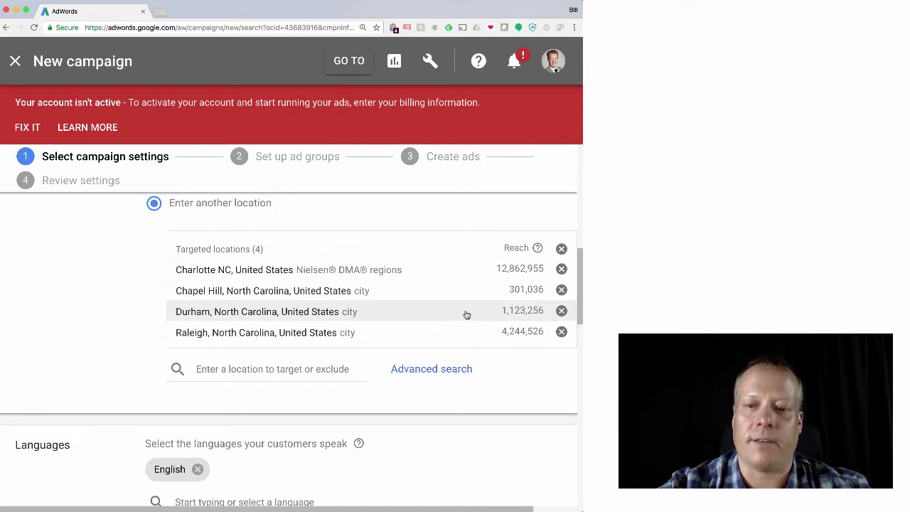
scroll(436, 408, "down", 1)
scroll(398, 341, "up", 1)
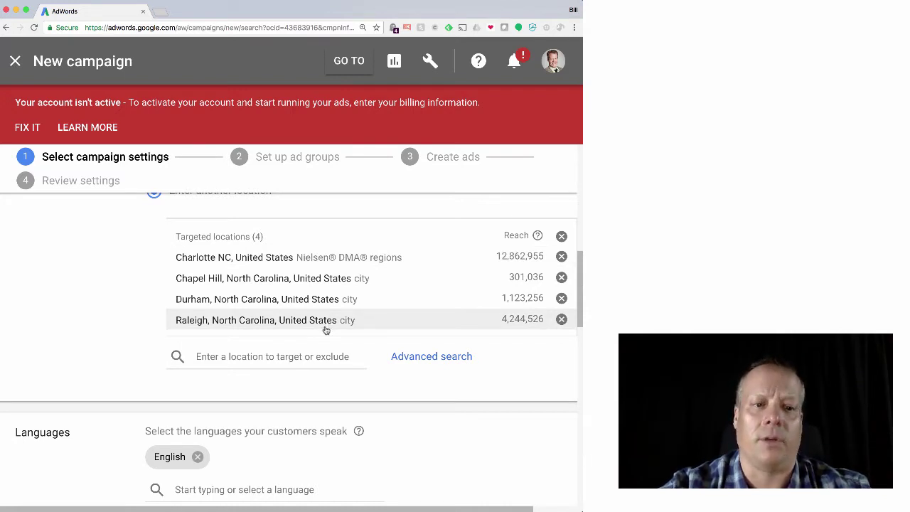
Switch bidding to Maximize clicks with a €4.00 maximum CPC bid limit
scroll(326, 329, "down", 3)
scroll(325, 328, "down", 4)
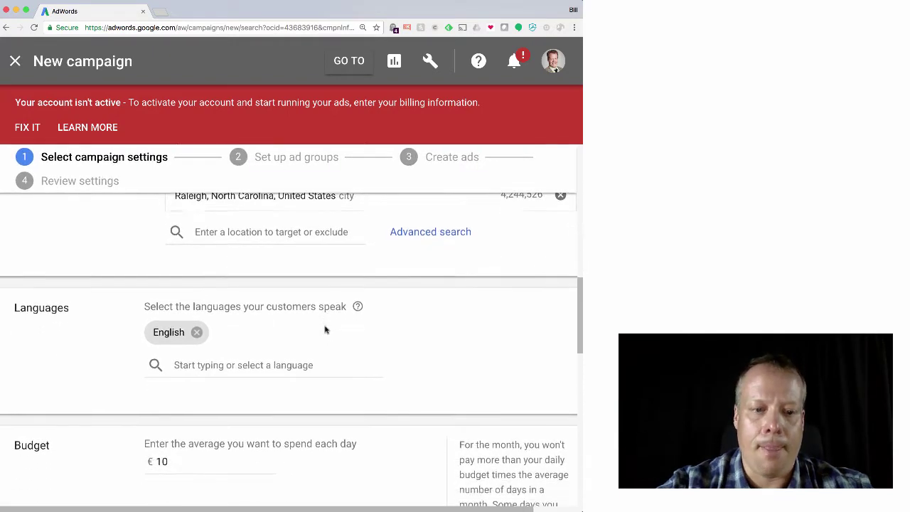
scroll(312, 355, "down", 4)
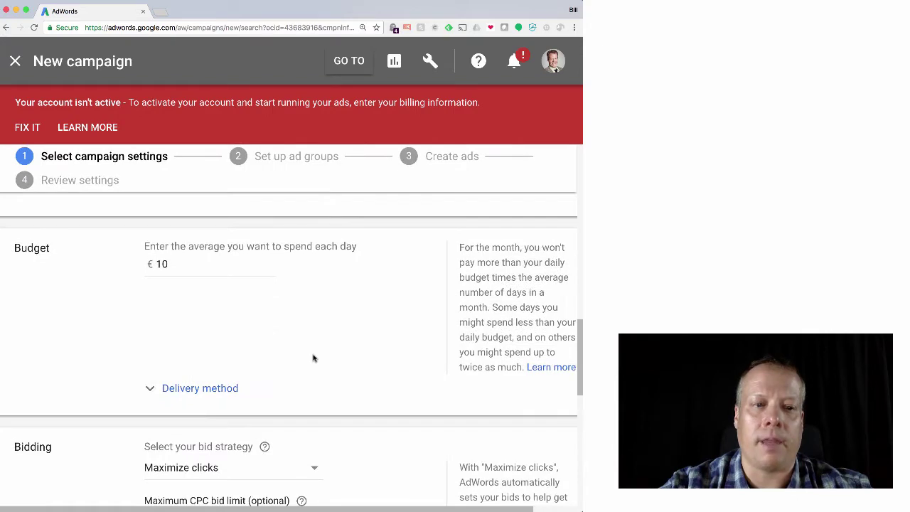
scroll(312, 358, "down", 3)
scroll(313, 357, "up", 4)
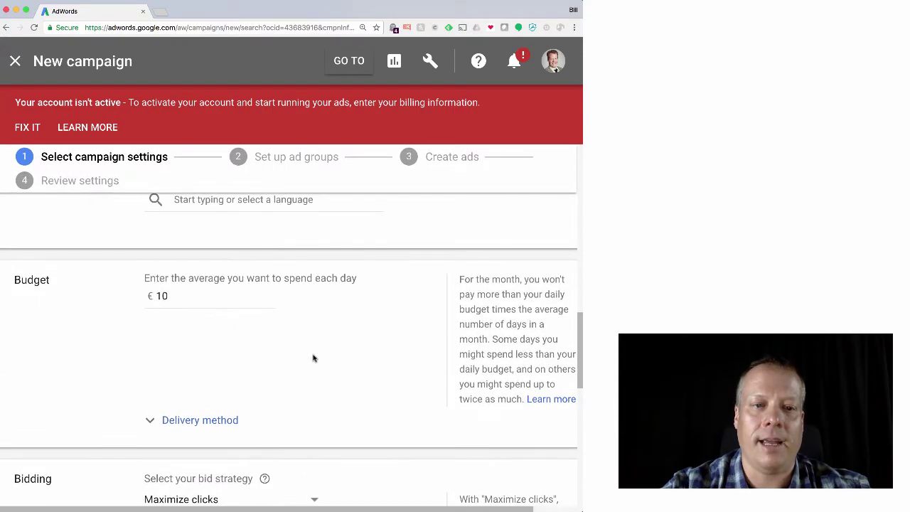
scroll(313, 358, "down", 3)
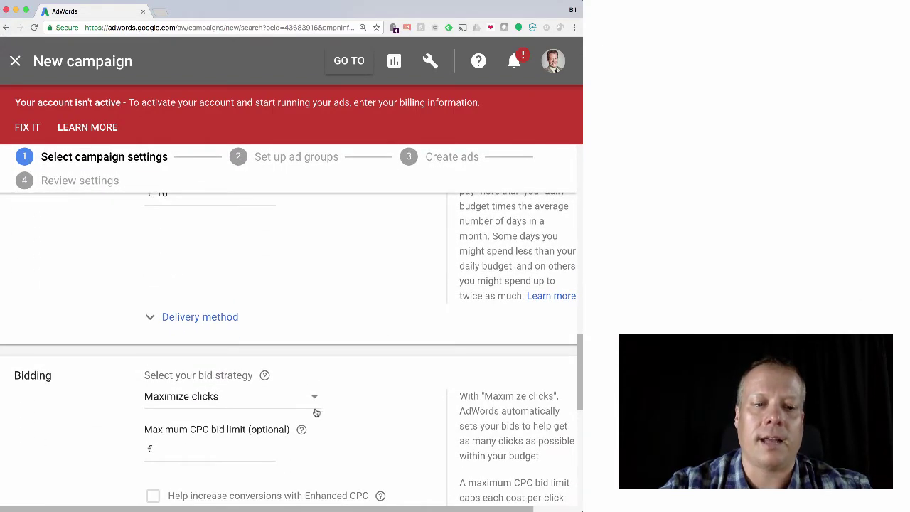
left_click(227, 399)
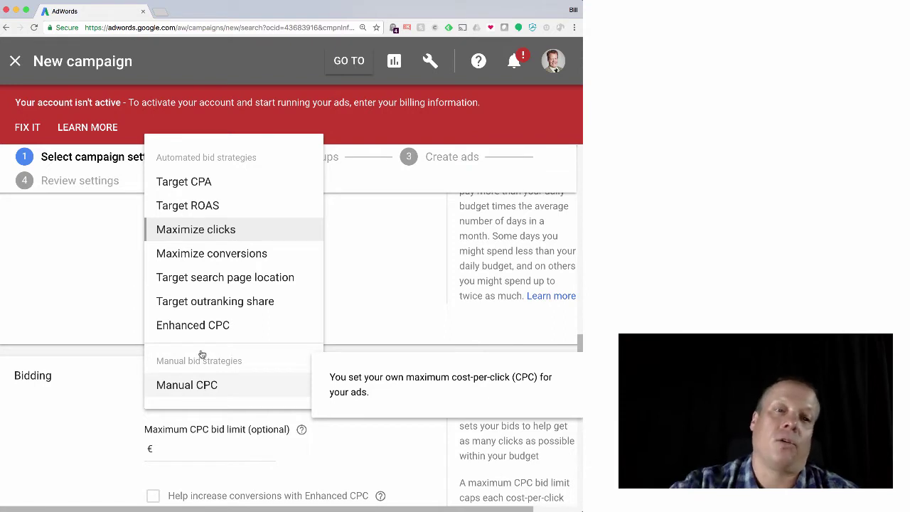
left_click(191, 230)
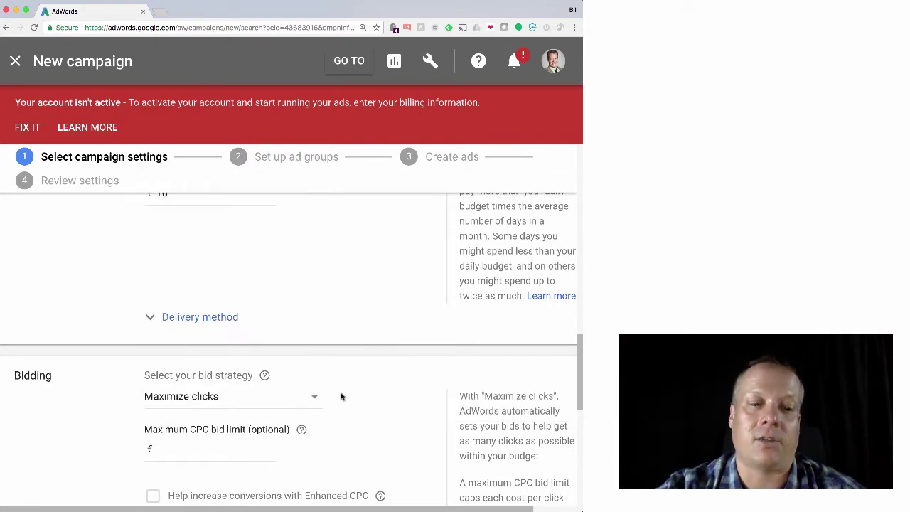
scroll(341, 396, "down", 3)
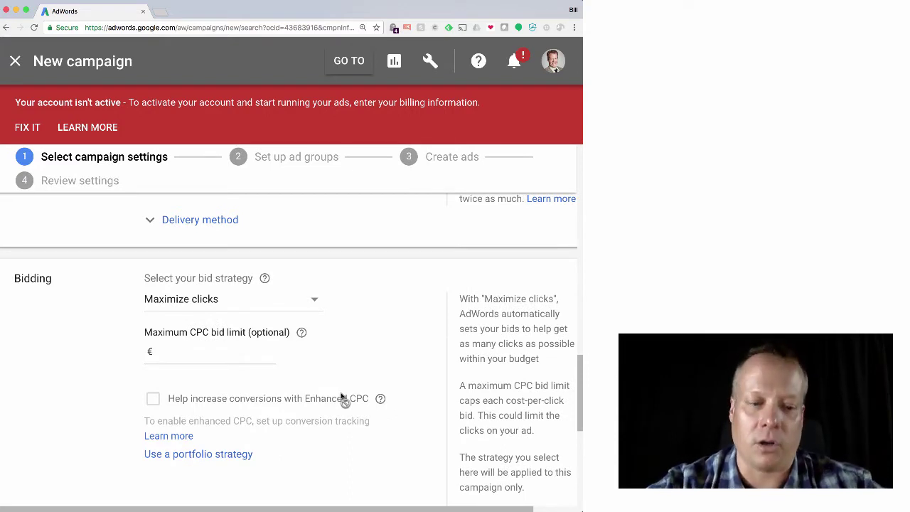
left_click(219, 353)
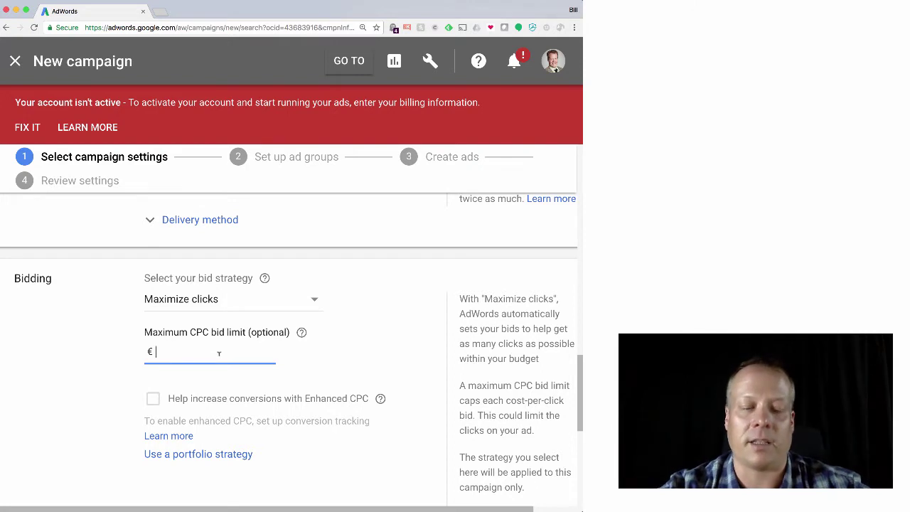
type("4.00")
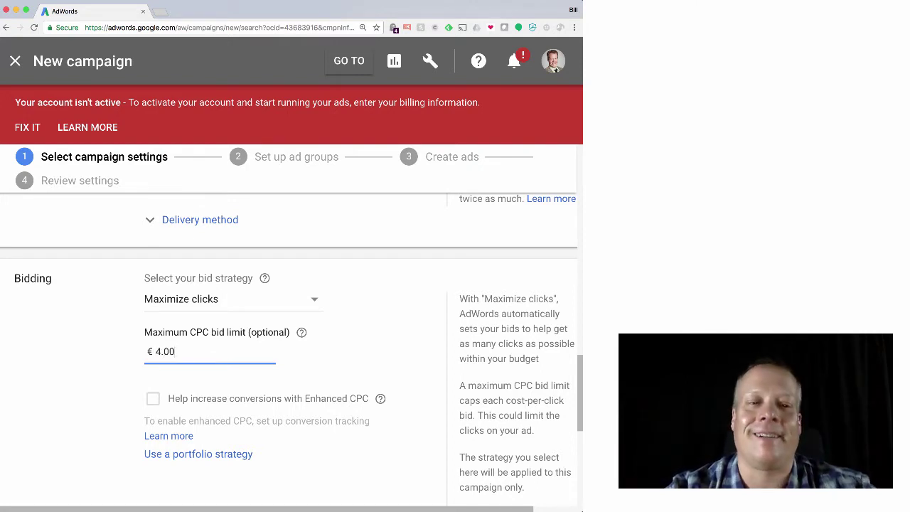
Expand the Sitelink, Callout and Call extension settings
scroll(289, 348, "up", 3)
scroll(289, 348, "down", 4)
scroll(289, 348, "down", 3)
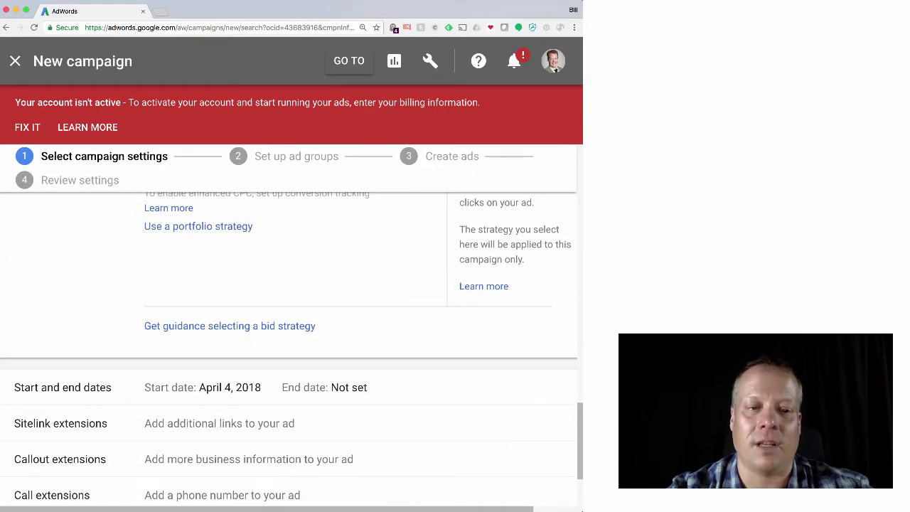
scroll(289, 348, "down", 2)
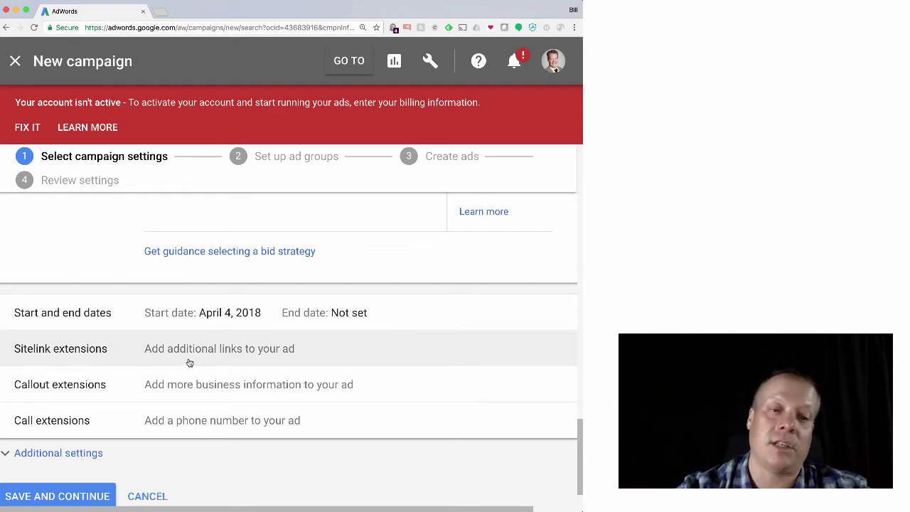
left_click(189, 363)
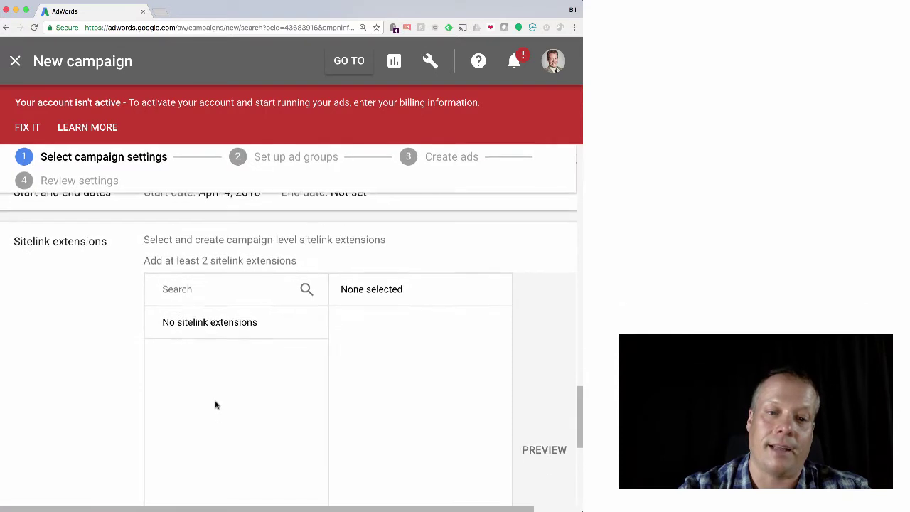
scroll(215, 404, "down", 5)
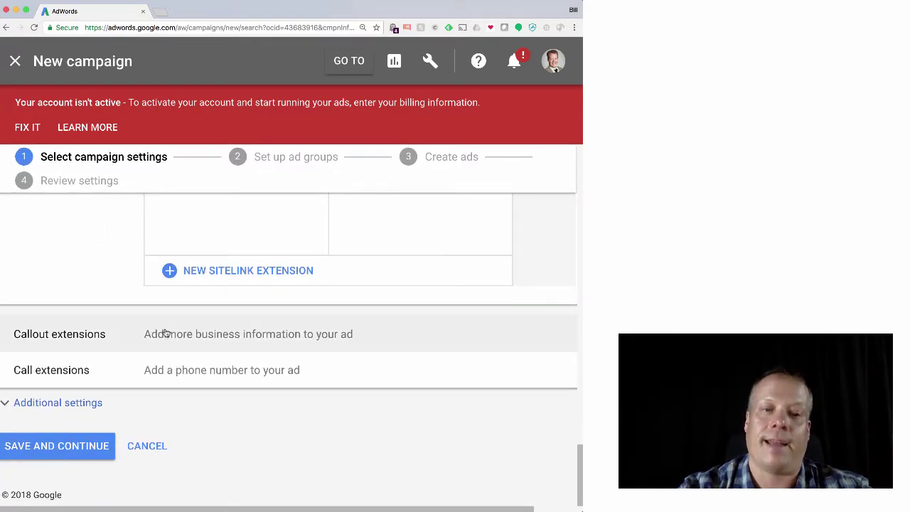
left_click(163, 332)
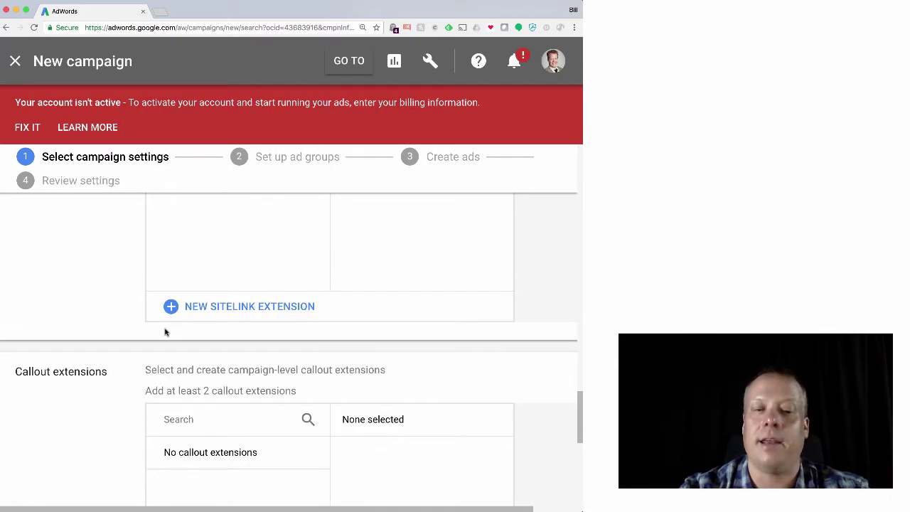
scroll(165, 332, "down", 5)
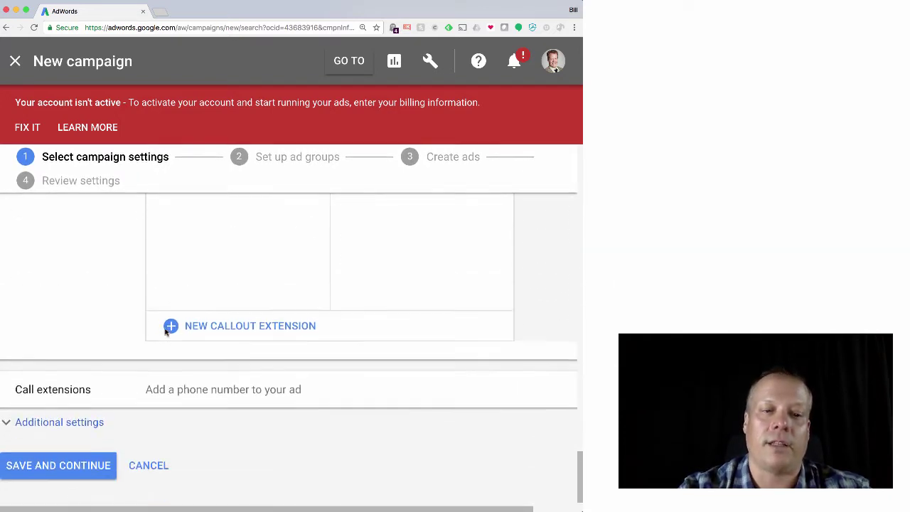
left_click(187, 391)
scroll(186, 393, "down", 5)
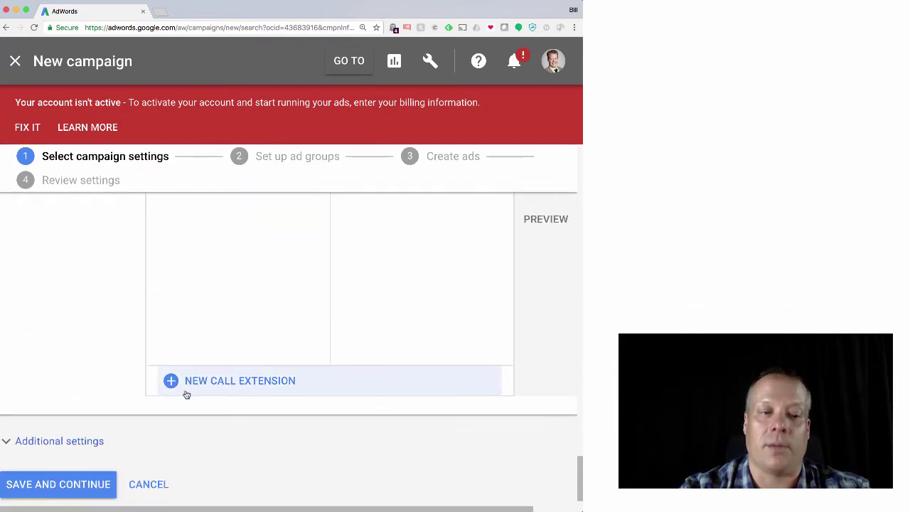
Reveal the Additional settings and look through the full campaign settings page
left_click(69, 405)
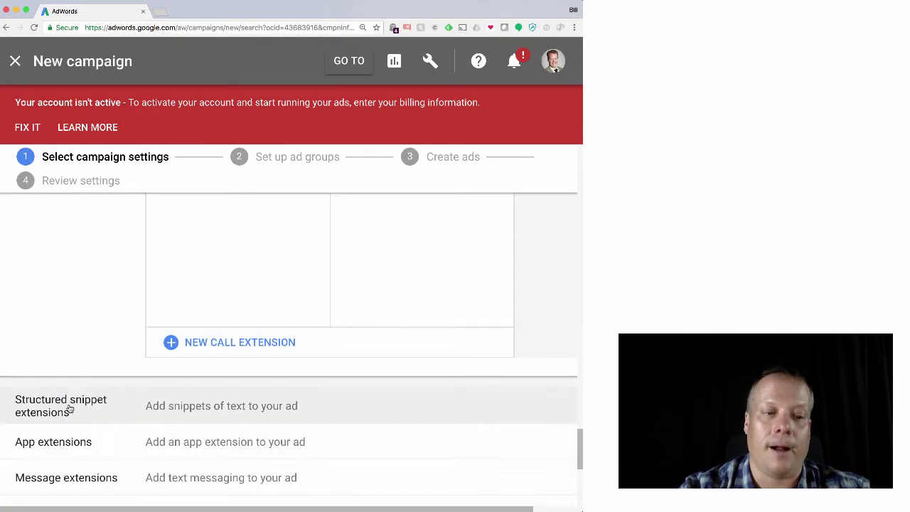
scroll(70, 408, "down", 3)
scroll(70, 408, "down", 3)
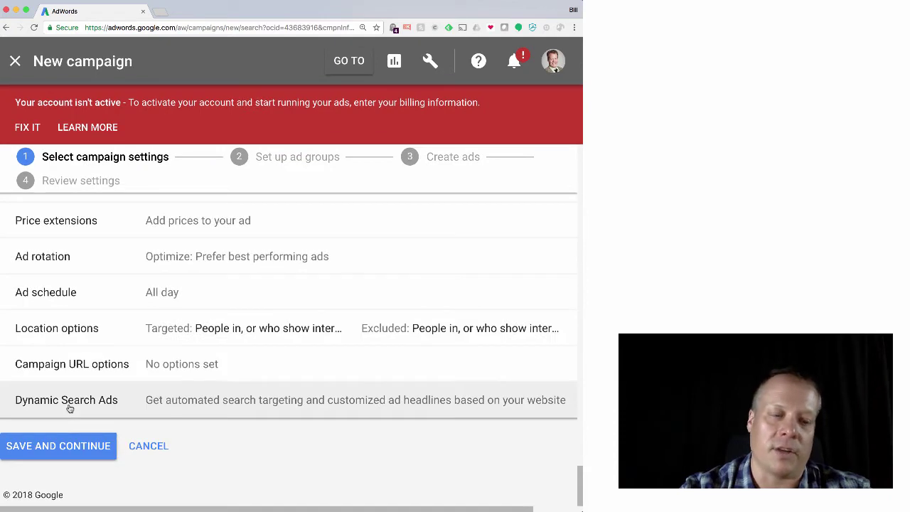
scroll(70, 409, "up", 10)
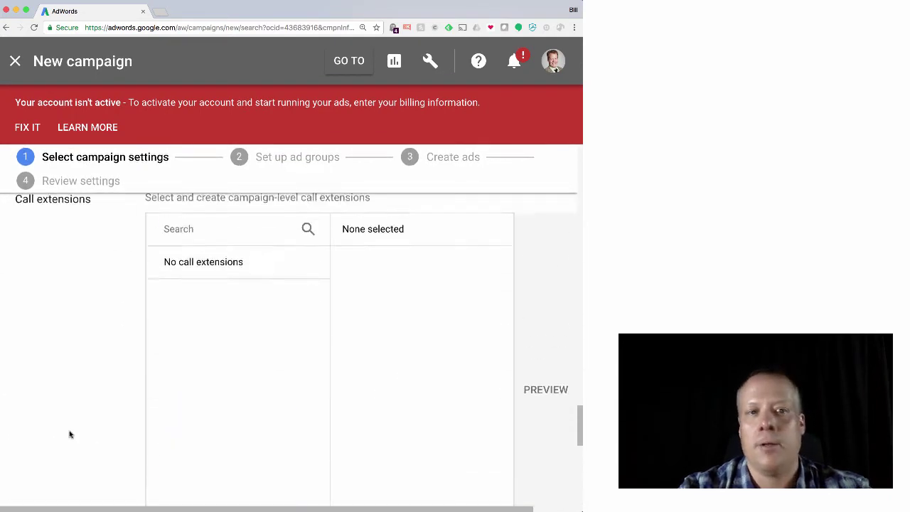
scroll(72, 454, "up", 10)
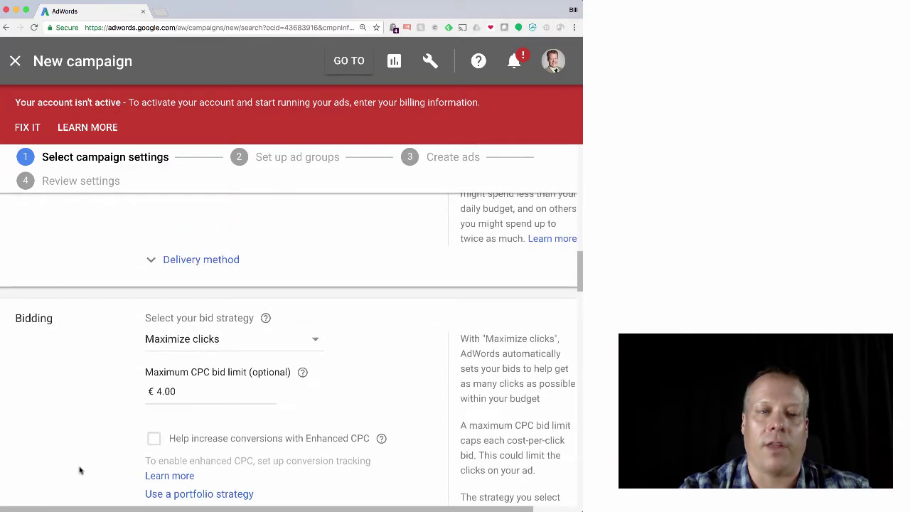
scroll(80, 470, "up", 3)
scroll(79, 470, "down", 10)
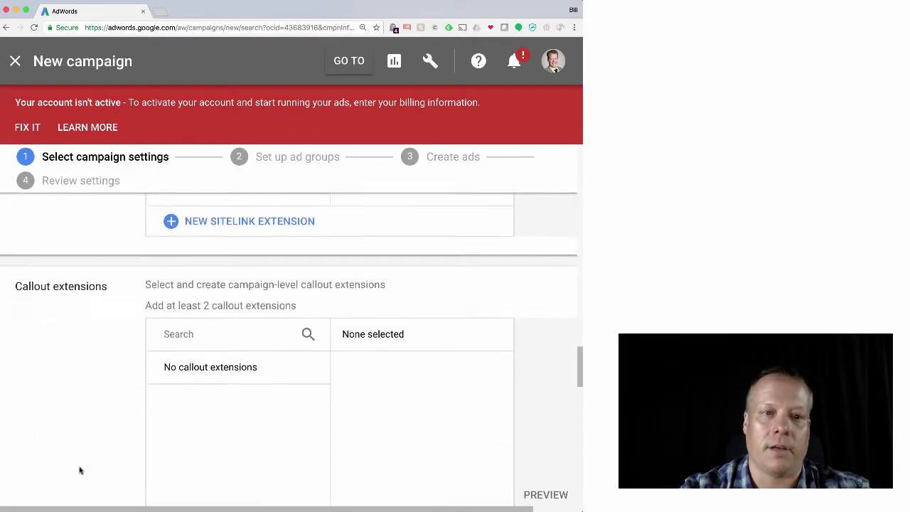
scroll(79, 470, "up", 10)
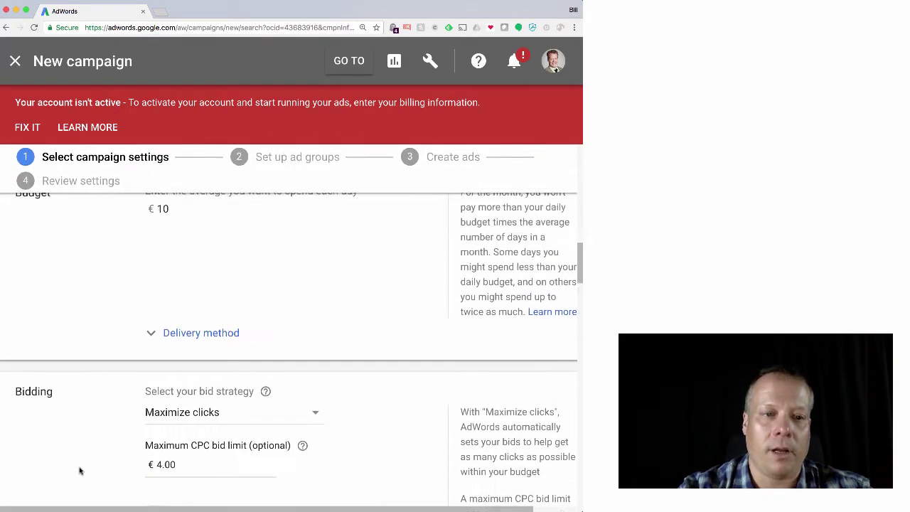
scroll(79, 470, "up", 8)
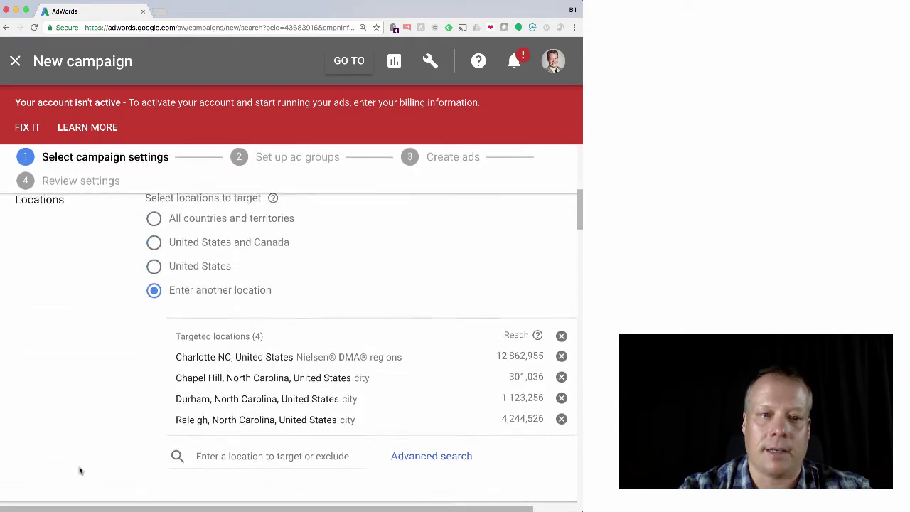
scroll(80, 470, "up", 8)
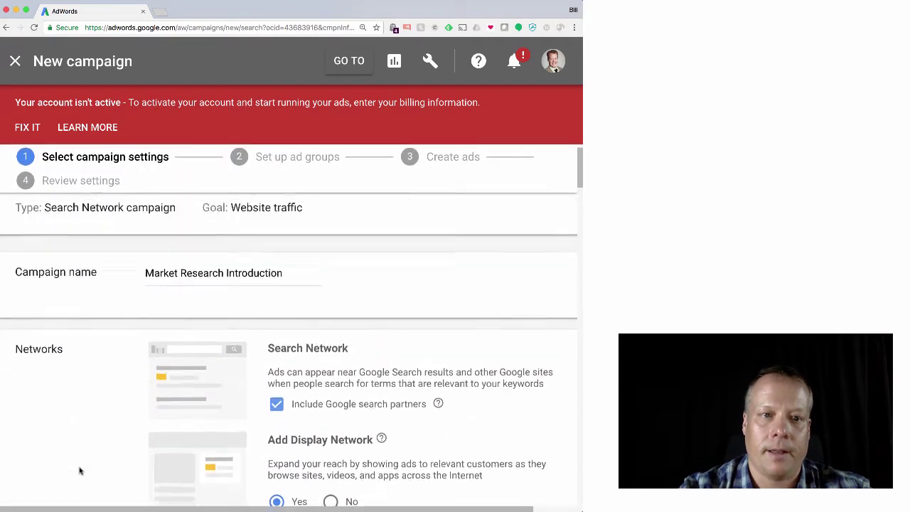
scroll(80, 470, "down", 15)
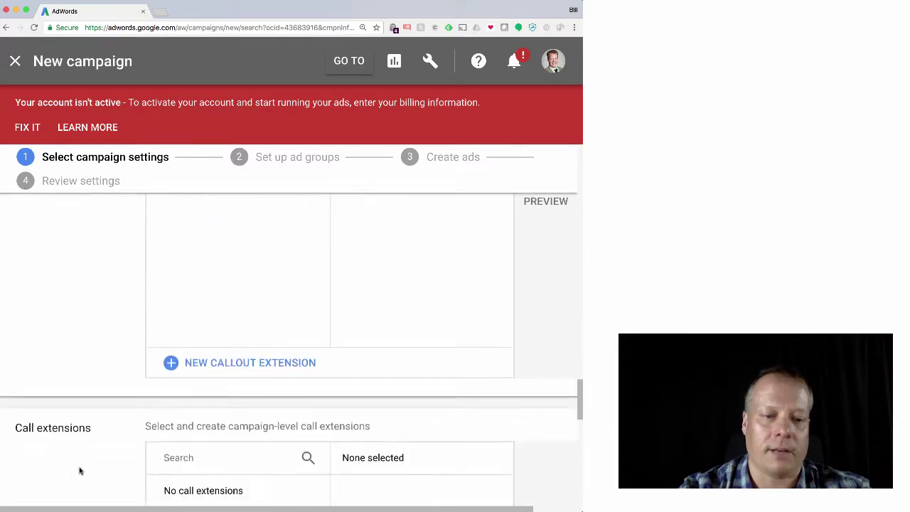
scroll(79, 469, "down", 10)
Save the campaign settings and name the ad group 'First Ad Group for Market Research'
left_click(77, 451)
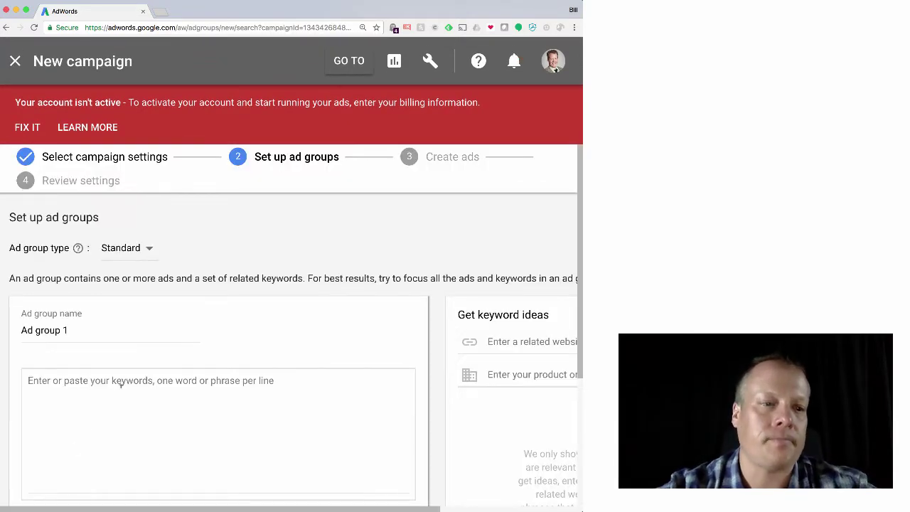
scroll(122, 385, "down", 3)
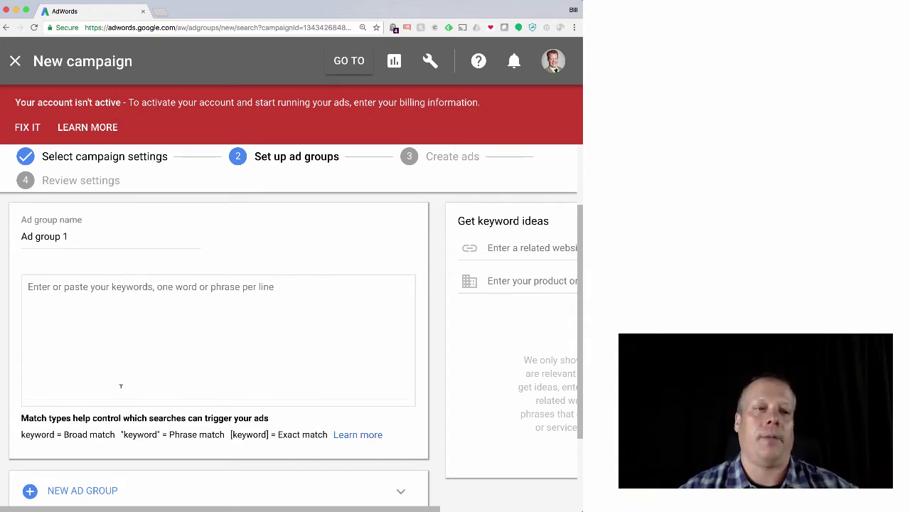
triple_click(81, 237)
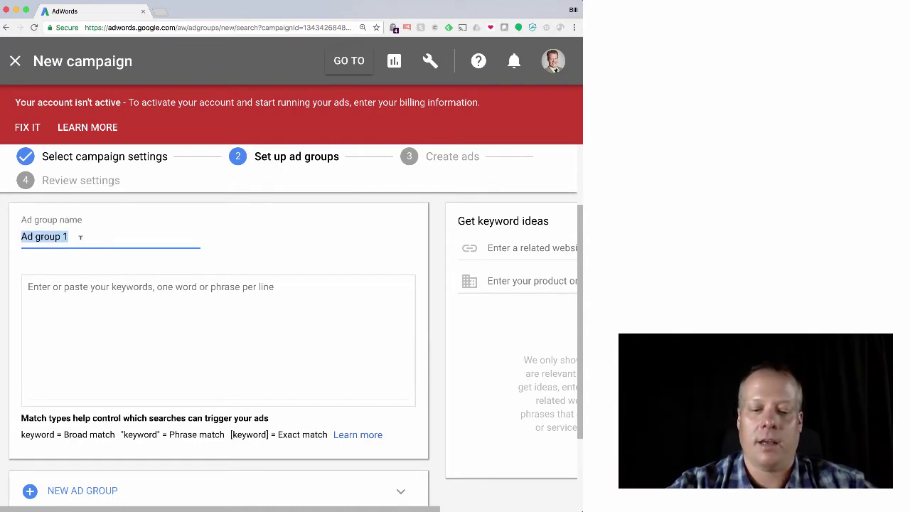
type("First Ad Group for Market Research")
Enter the keywords market research, digital marketing and marketing analytics
left_click(111, 303)
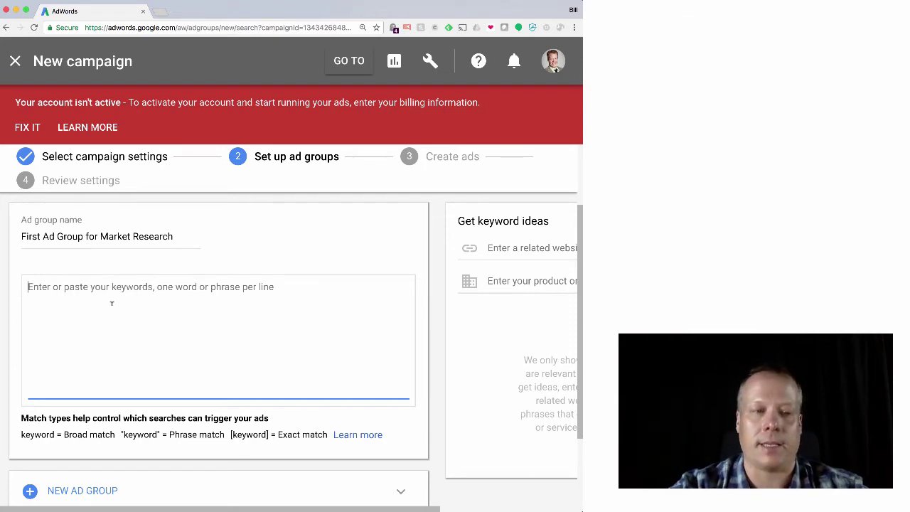
type("market research ")
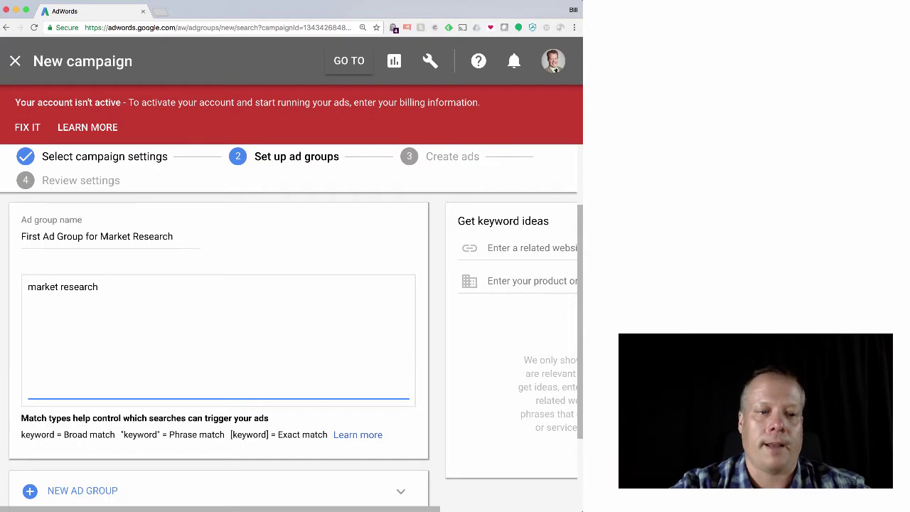
type("digital marketing ")
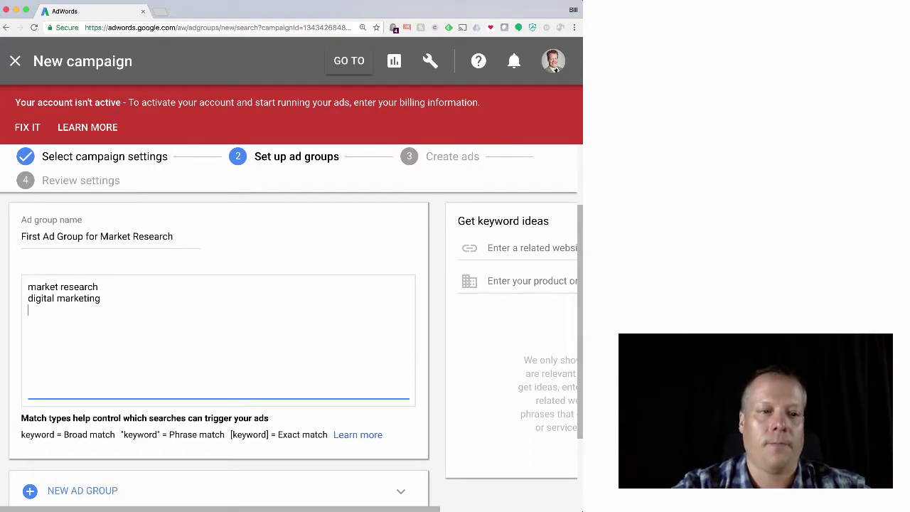
type("marketing analytics")
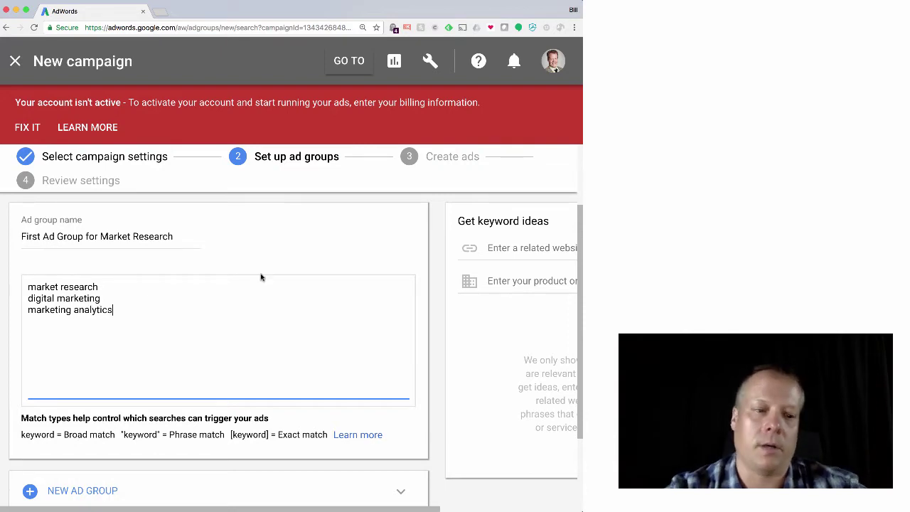
scroll(261, 278, "down", 3)
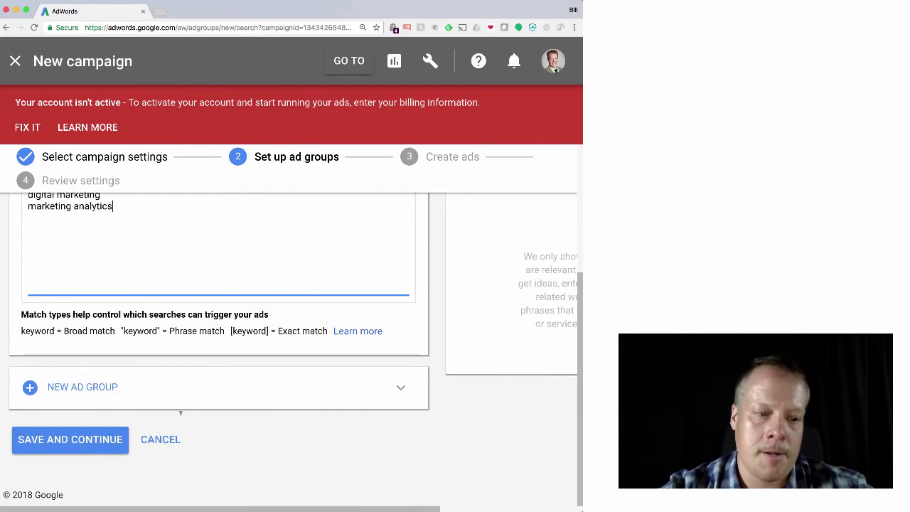
Save the ad group and start a text ad headlined 'Innovative Marketing Research'
left_click(79, 442)
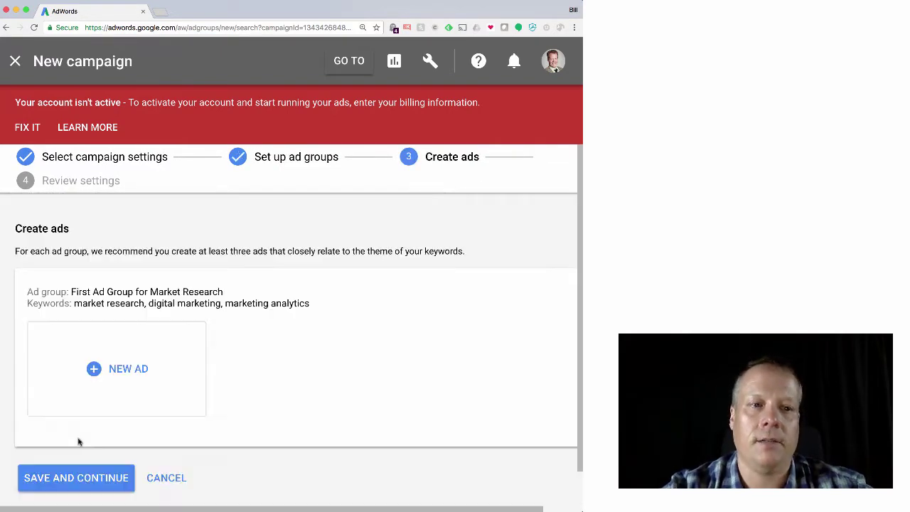
left_click(128, 395)
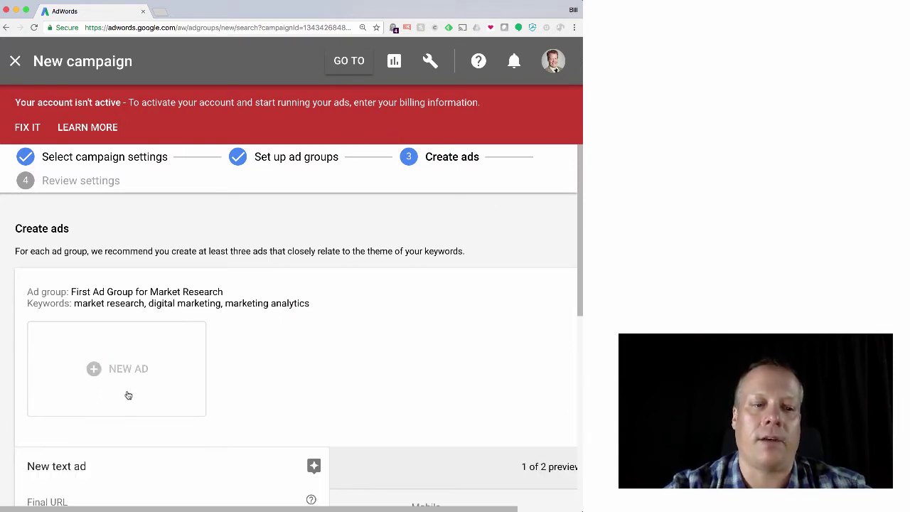
left_click(93, 295)
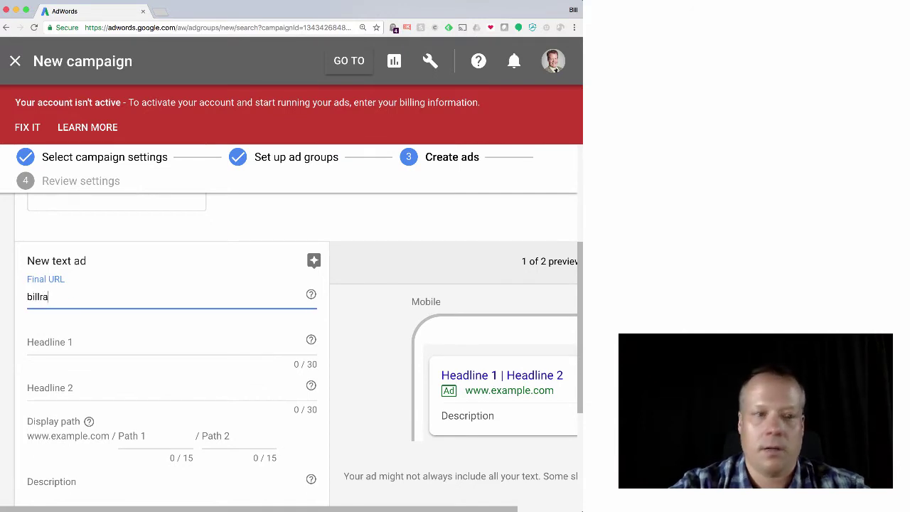
left_click(93, 341)
type("Innovative Marketing Research")
key("Tab")
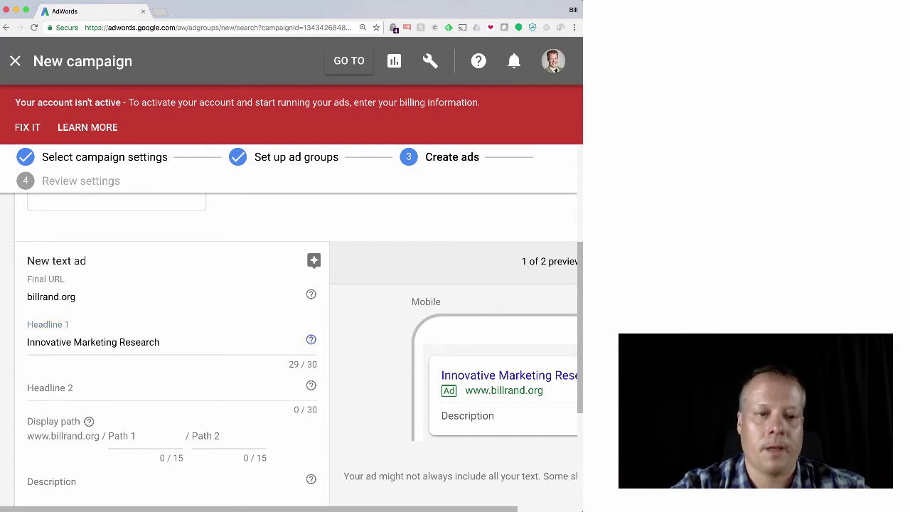
Add headline 2 'Cutting Edge Analytics' and the display path marketing/analytics
left_click(87, 383)
type("Cutti")
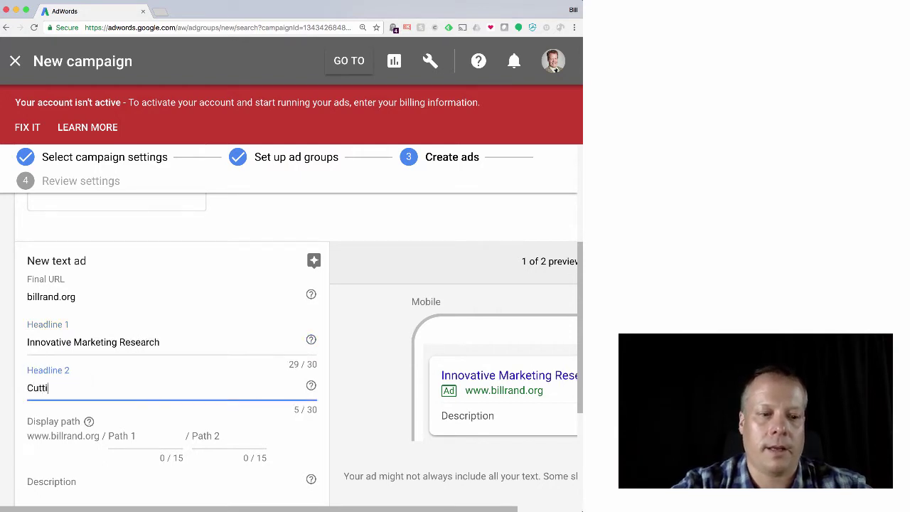
type("ng Edge Analytics")
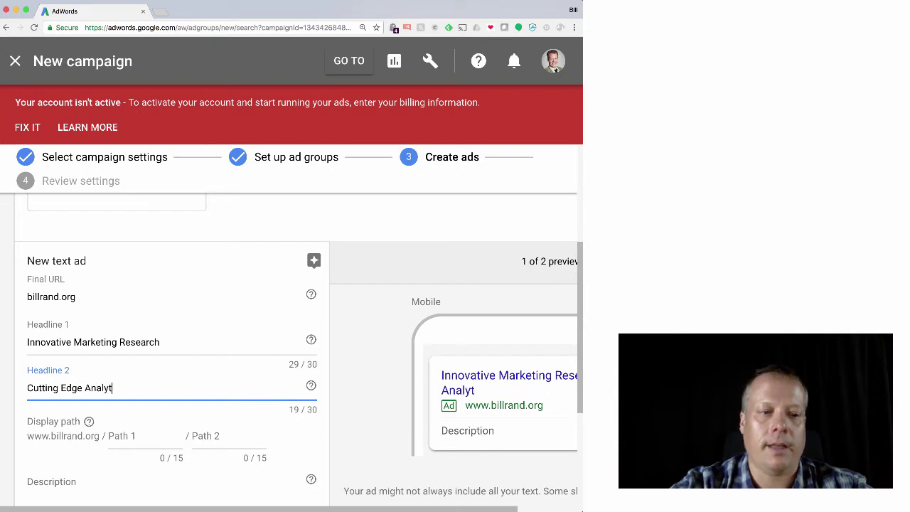
left_click(127, 438)
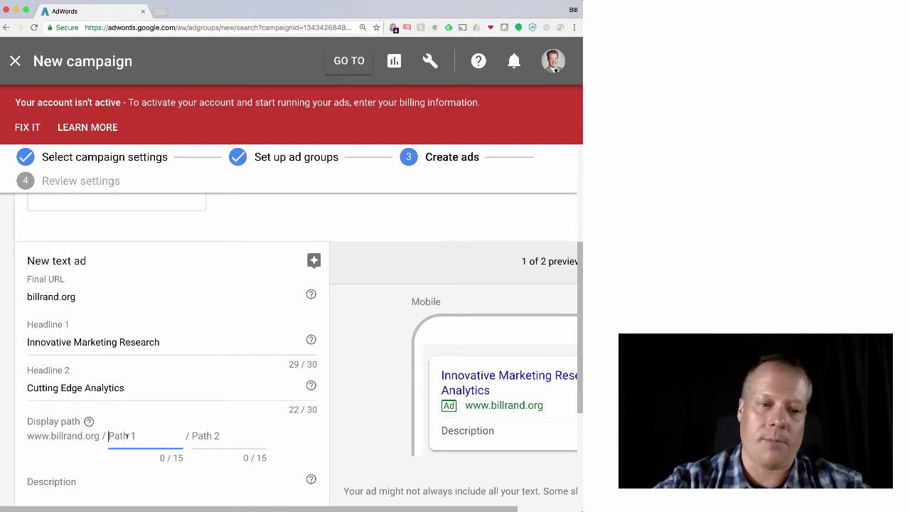
type("marketing")
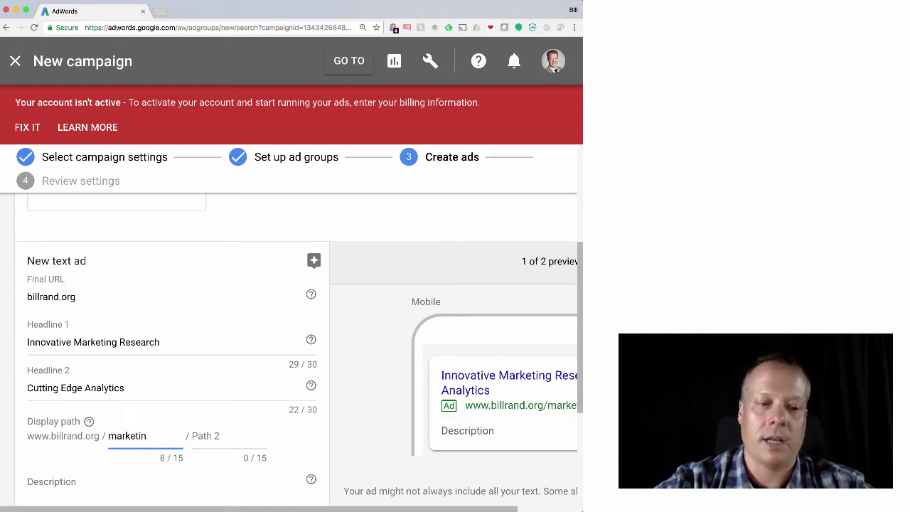
left_click(231, 430)
type("analytics")
scroll(241, 376, "down", 3)
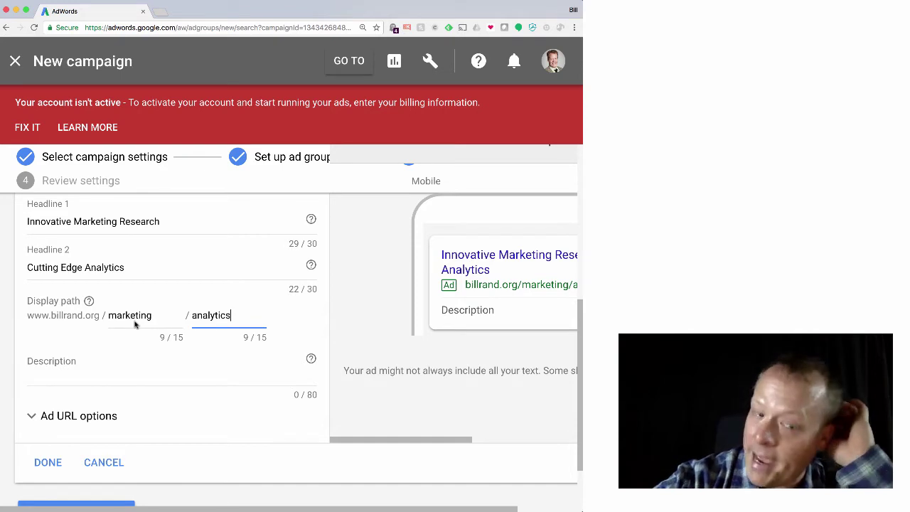
Describe the ad as 'We use the most advanced analytics to solve your marketing problems.' and finish it
left_click(74, 375)
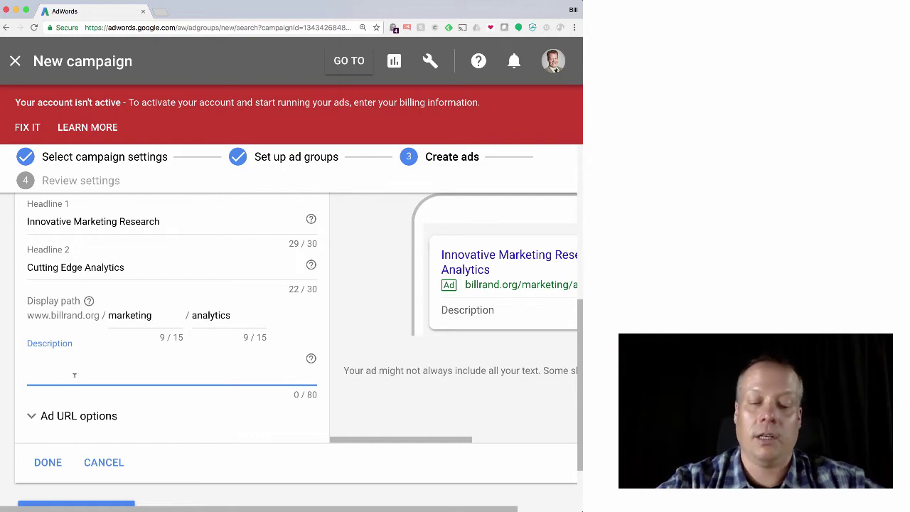
type("We use ")
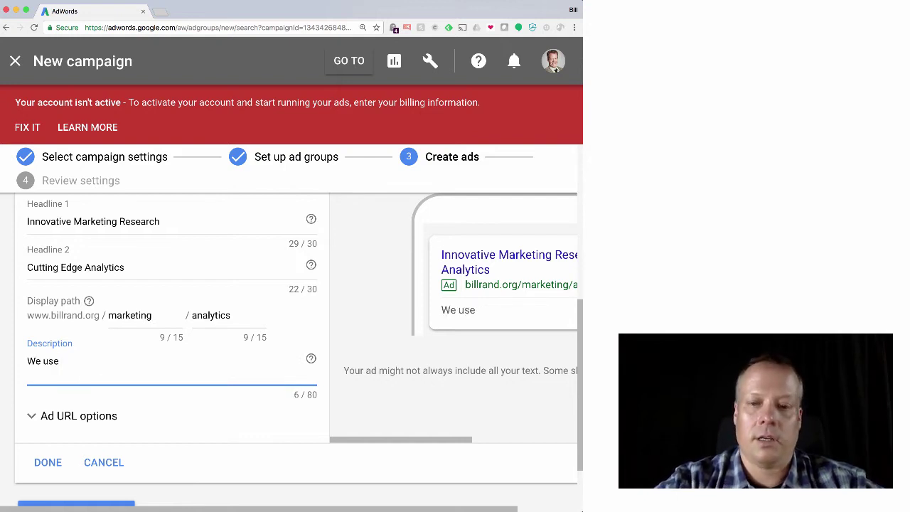
type("the most ")
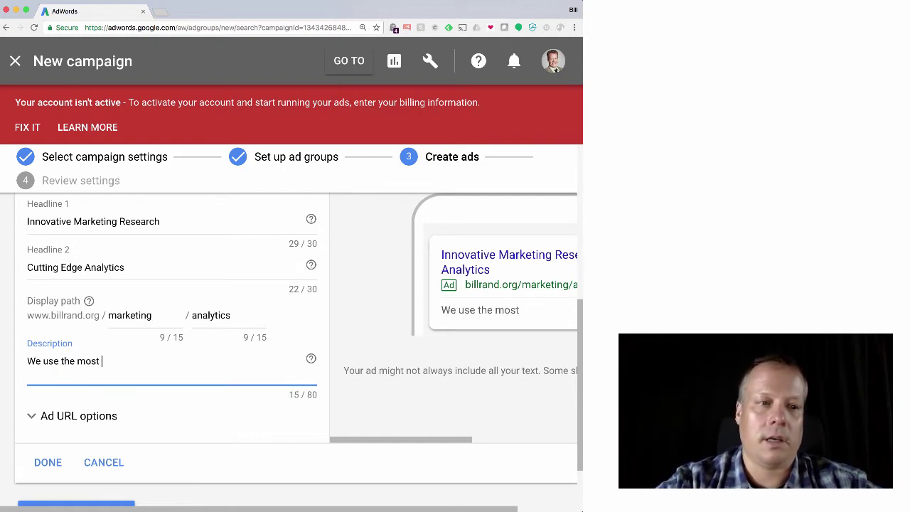
type("advanced a")
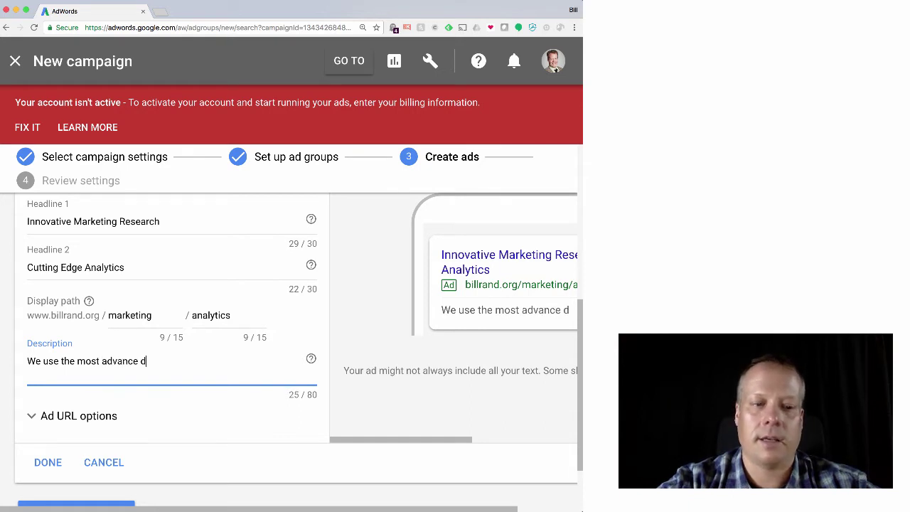
type("nalytics to s")
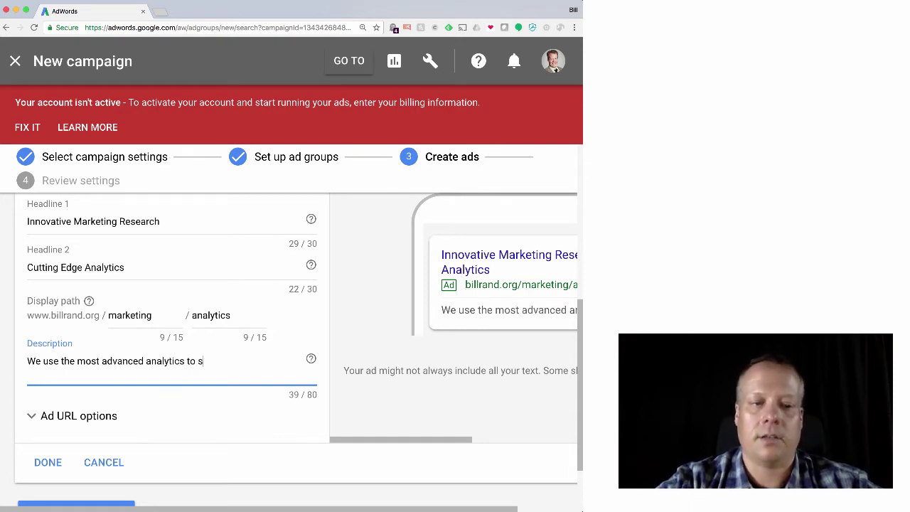
type("olve your market")
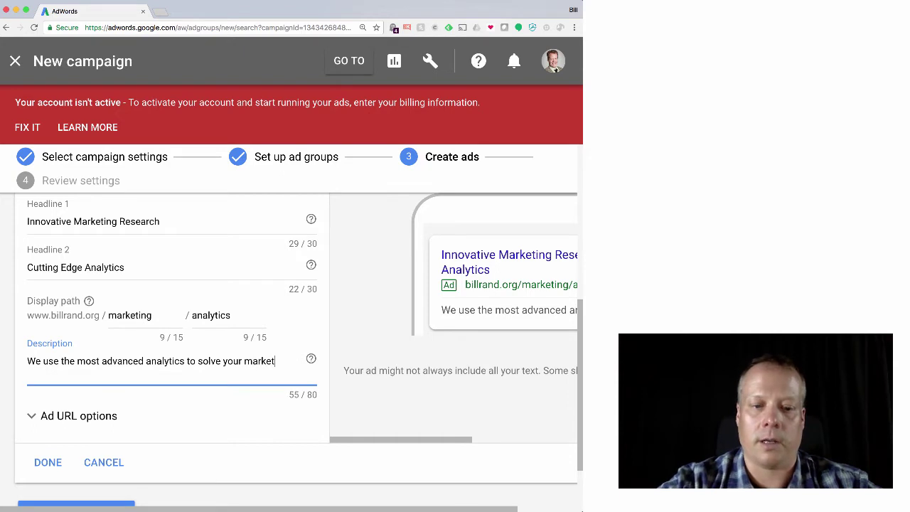
type("ing problems.")
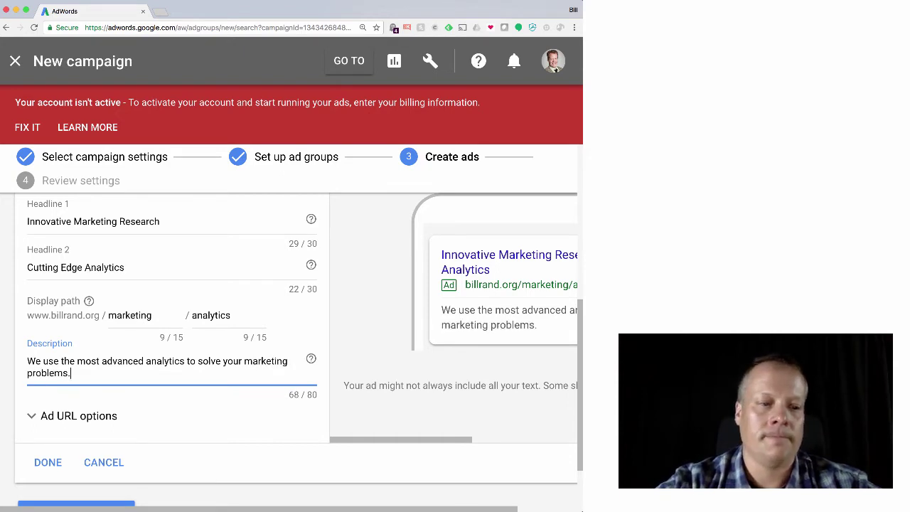
scroll(128, 434, "down", 2)
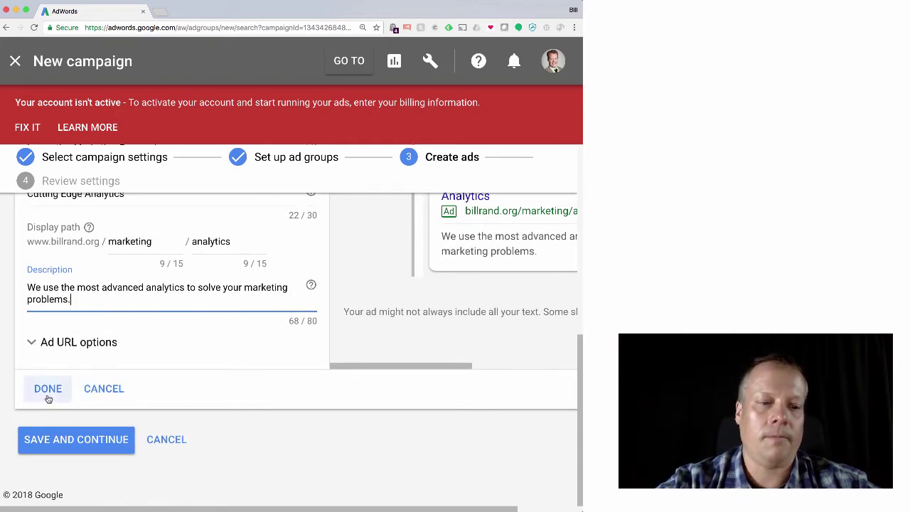
left_click(47, 389)
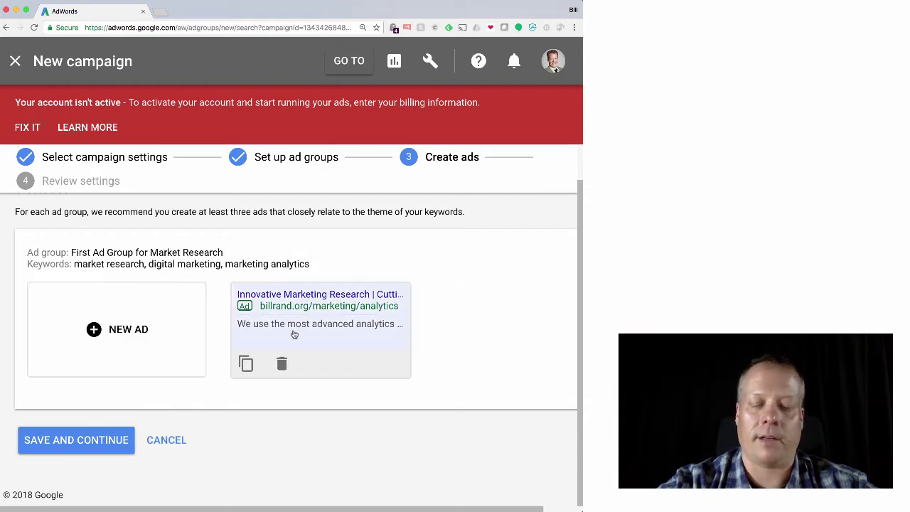
Save the ads, then page the Overview's Campaigns list forward to page 5 of 5
left_click(97, 442)
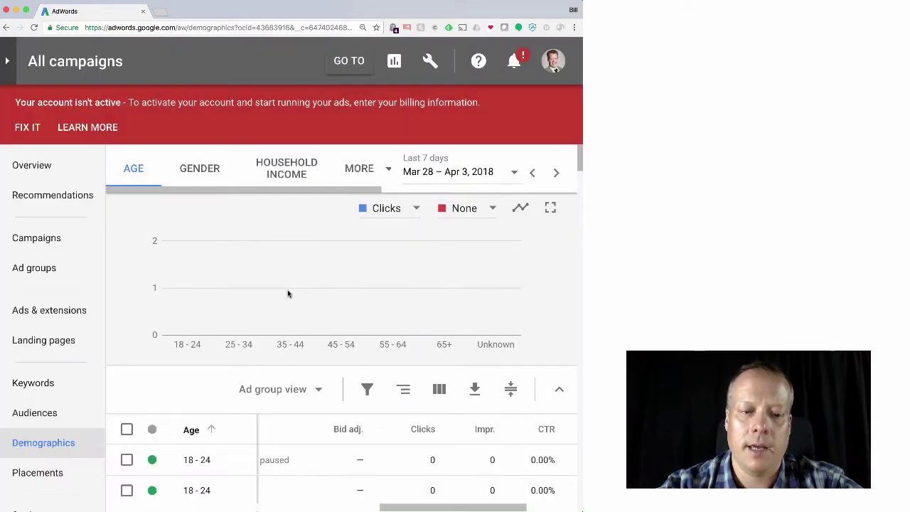
left_click(39, 174)
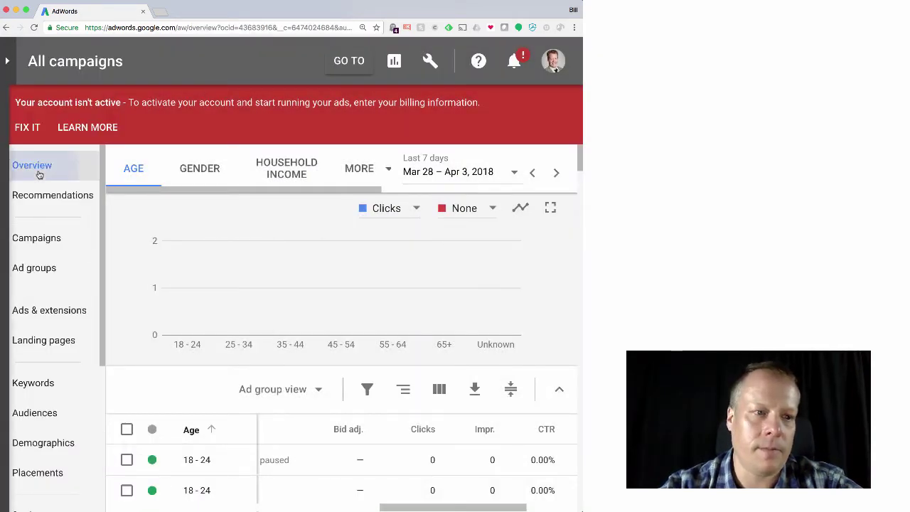
scroll(337, 364, "down", 5)
scroll(338, 364, "up", 5)
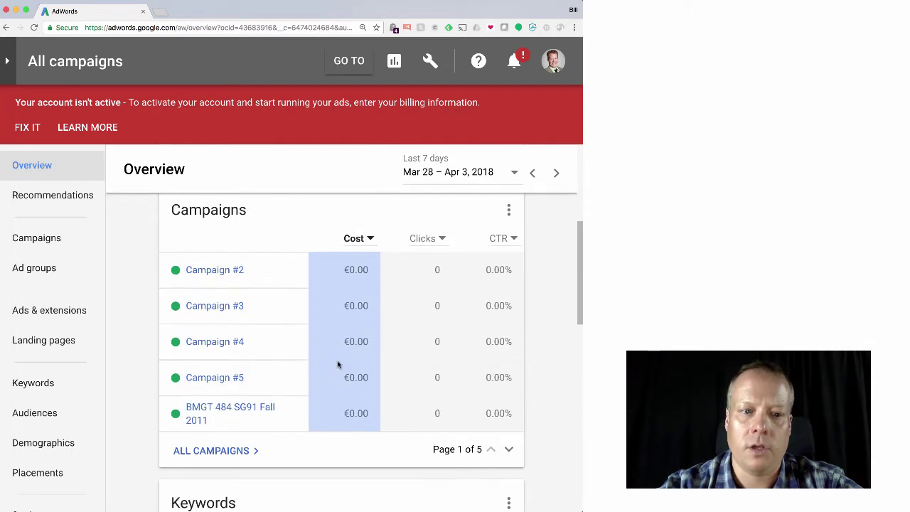
scroll(338, 363, "down", 3)
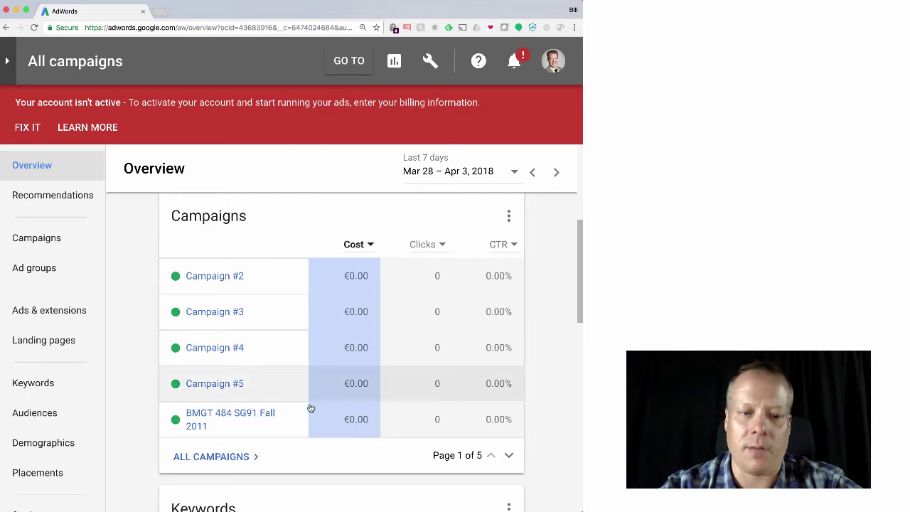
left_click(509, 456)
left_click(508, 456)
left_click(508, 456)
left_click(509, 456)
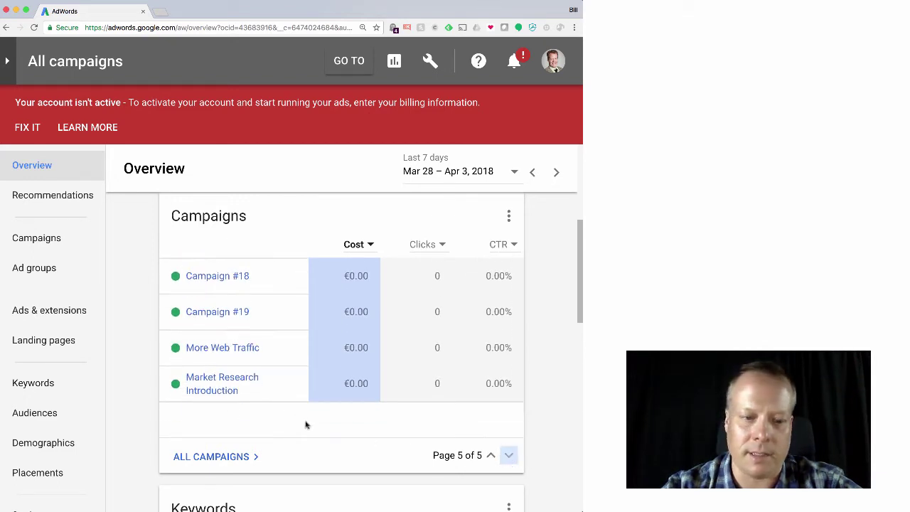
Open the Market Research Introduction campaign and scroll through its keywords, ad and locations
left_click(221, 383)
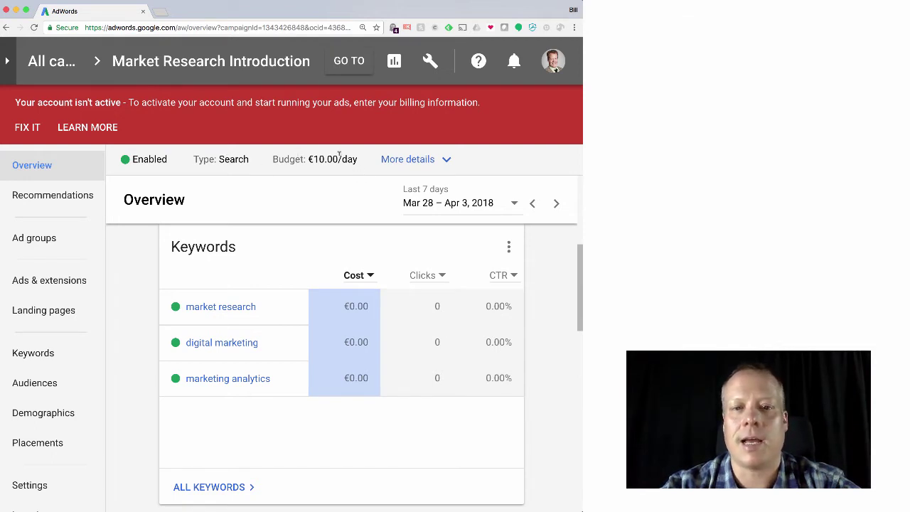
scroll(364, 325, "up", 5)
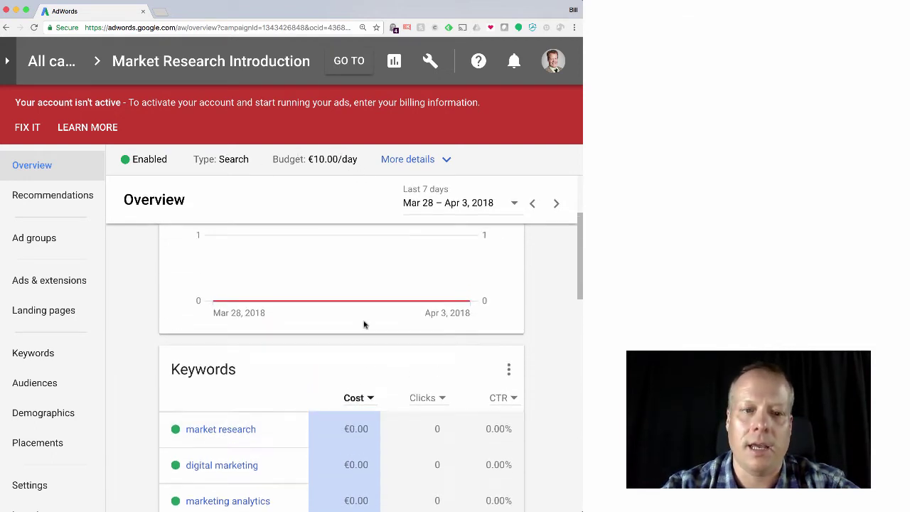
mouse_move(292, 335)
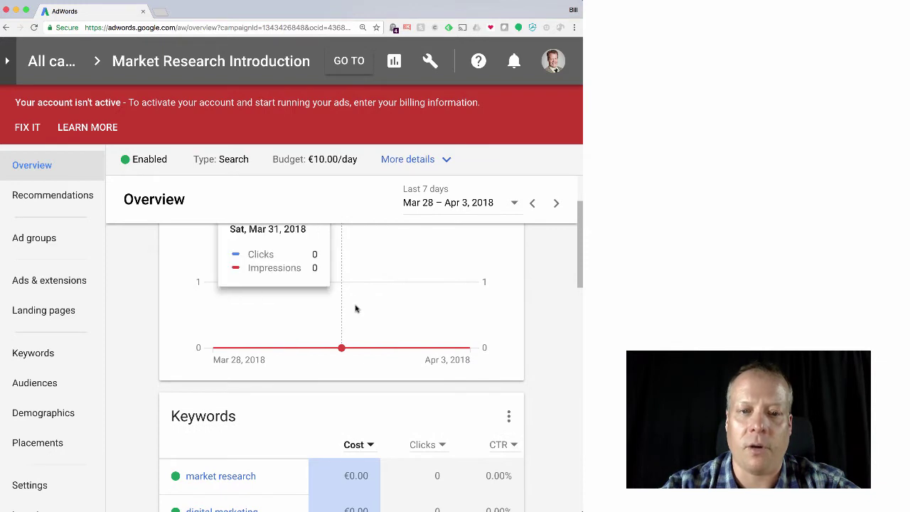
scroll(342, 366, "down", 5)
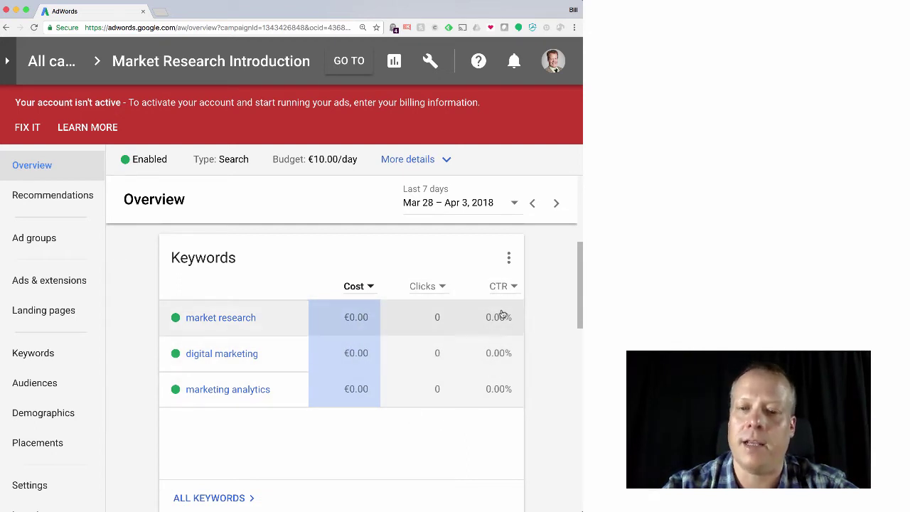
scroll(450, 379, "down", 3)
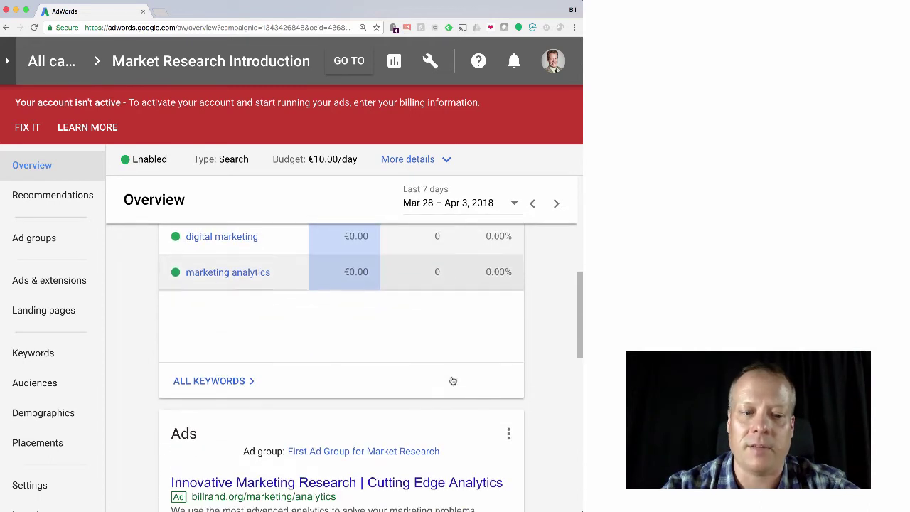
scroll(452, 381, "down", 2)
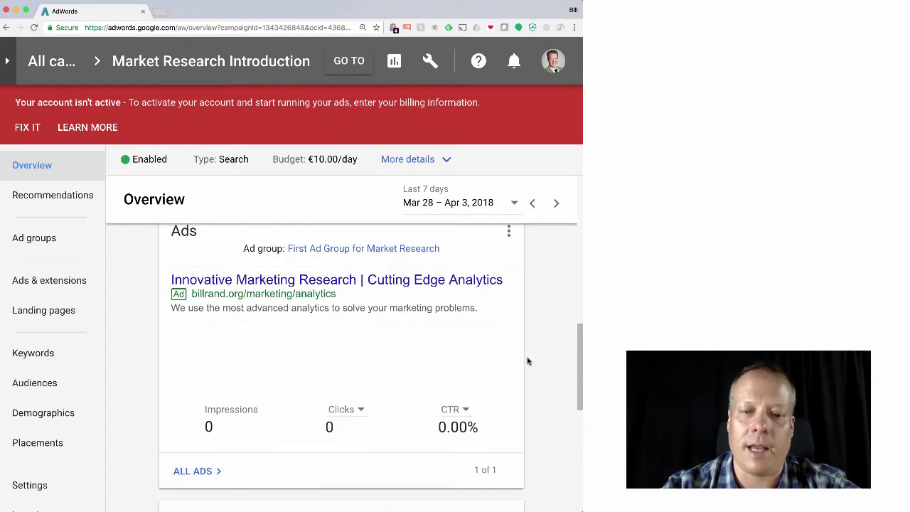
scroll(528, 361, "down", 5)
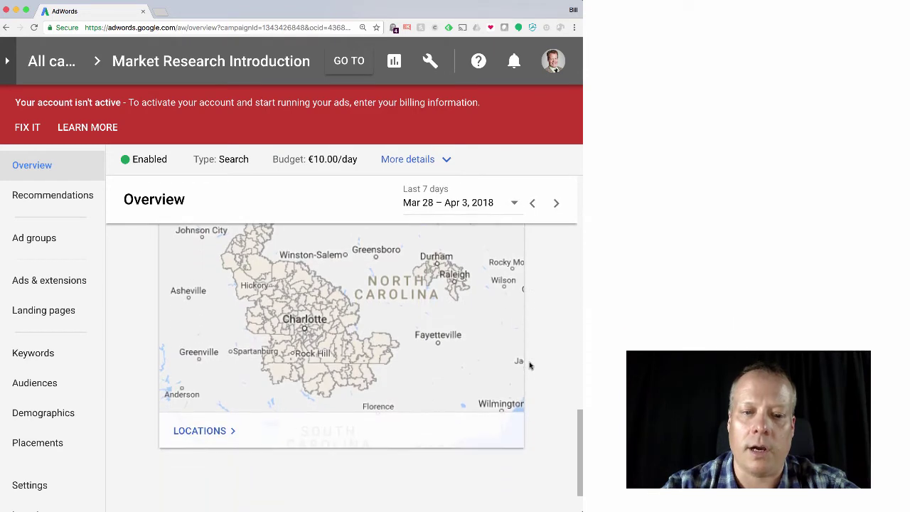
scroll(529, 365, "down", 3)
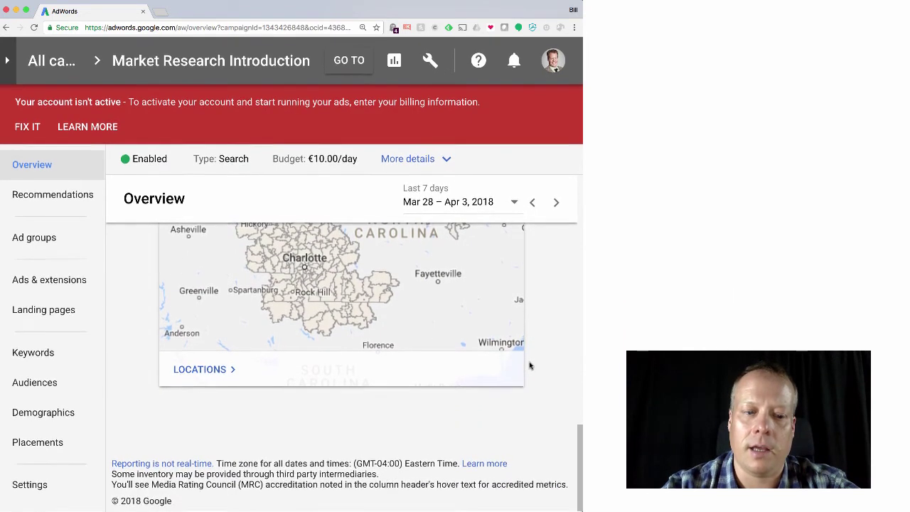
scroll(529, 365, "up", 4)
scroll(528, 366, "up", 6)
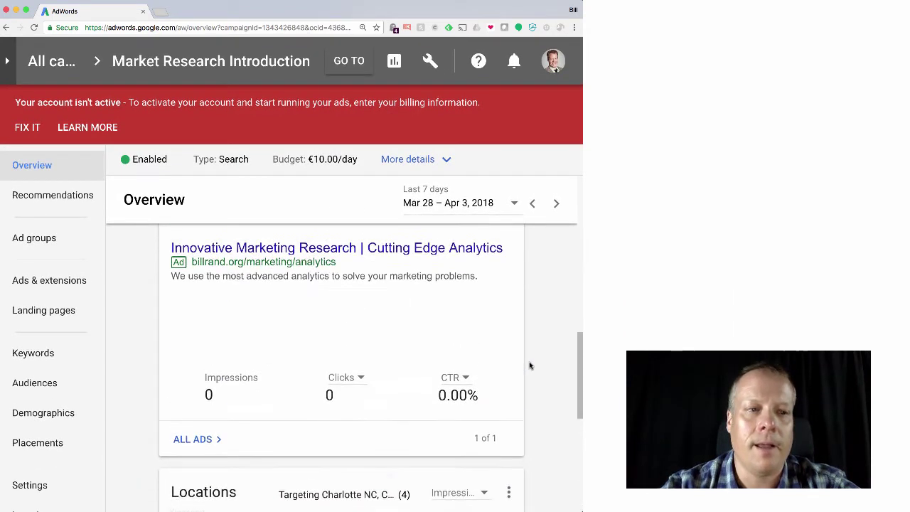
scroll(528, 365, "up", 3)
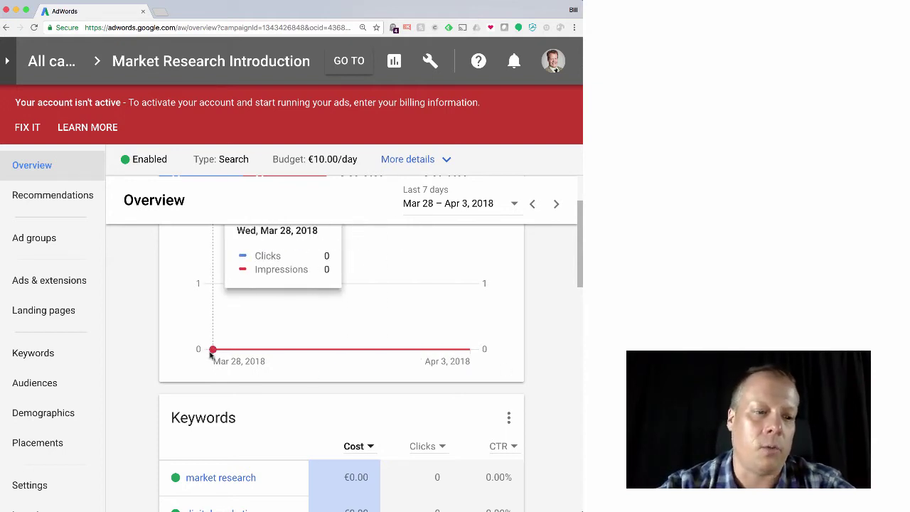
Open the demographics report and exclude the 18 - 24 age range from the ad group
left_click(65, 413)
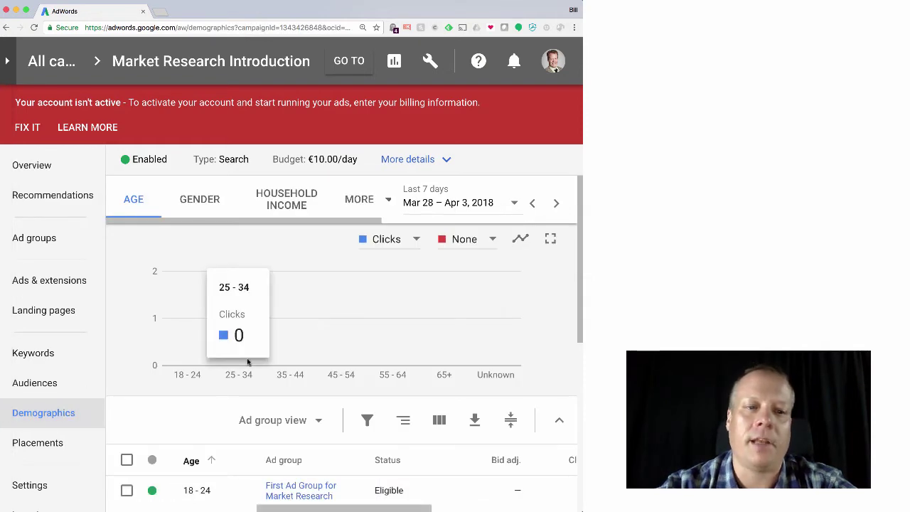
scroll(247, 362, "down", 3)
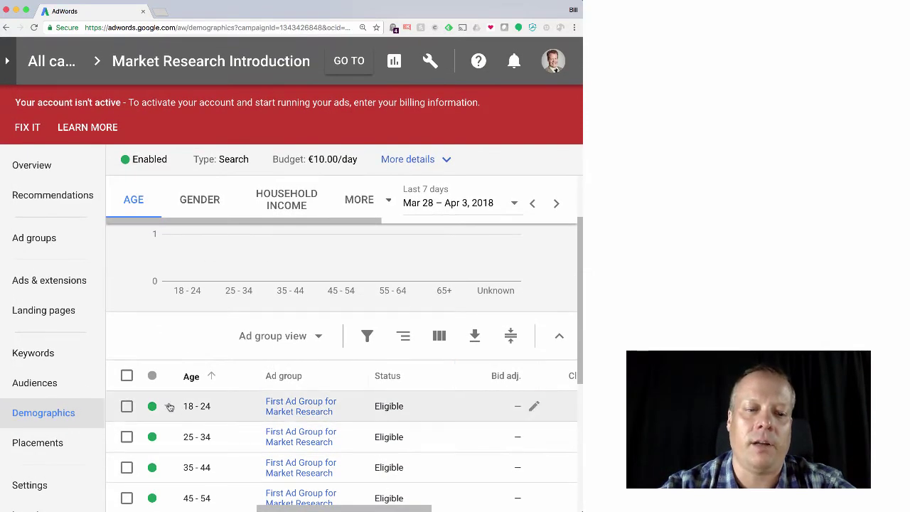
left_click(127, 406)
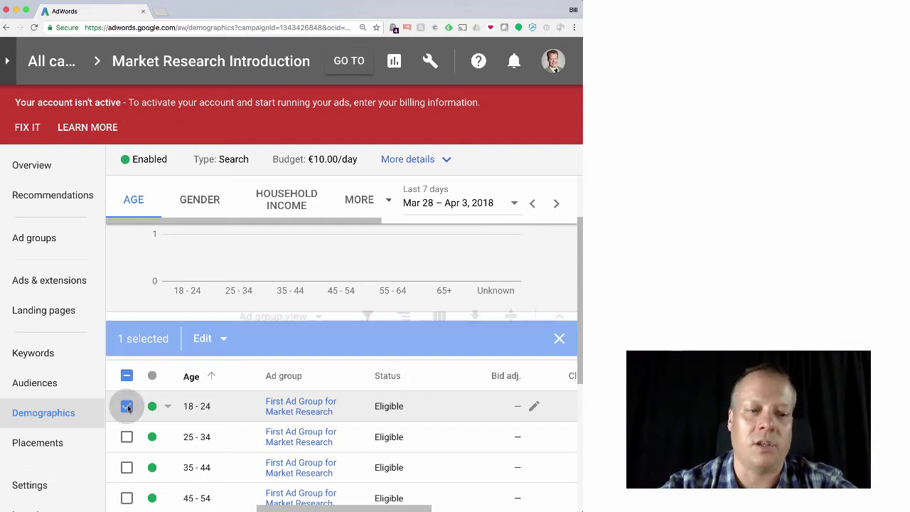
left_click(223, 344)
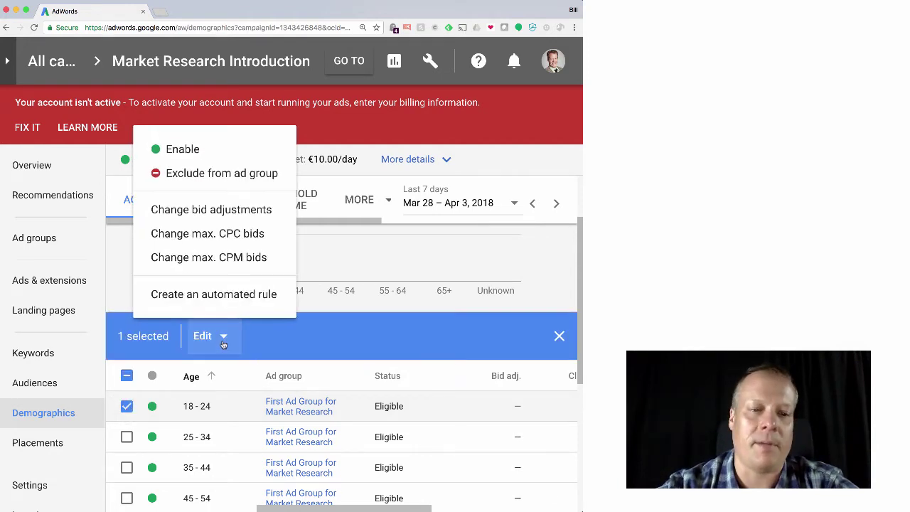
left_click(213, 173)
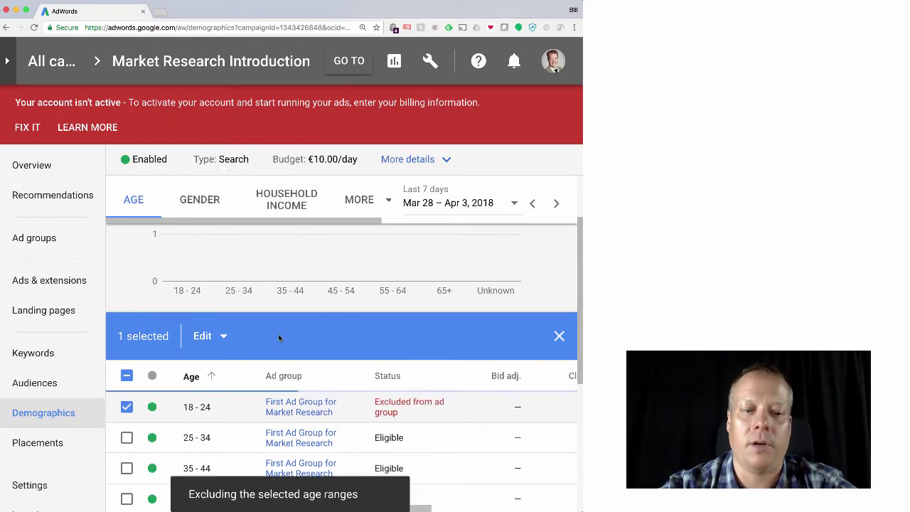
Exclude the 55 - 64 and 65+ age ranges from the ad group
scroll(376, 436, "down", 5)
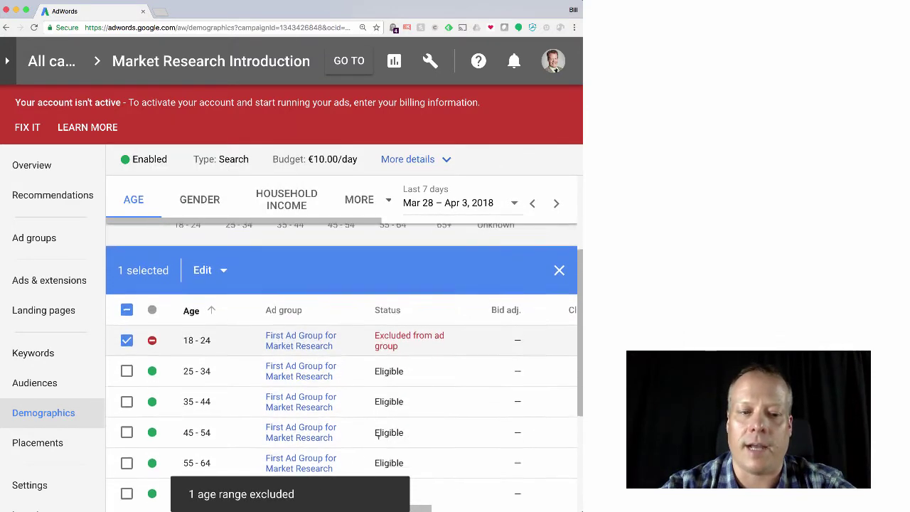
scroll(378, 435, "up", 2)
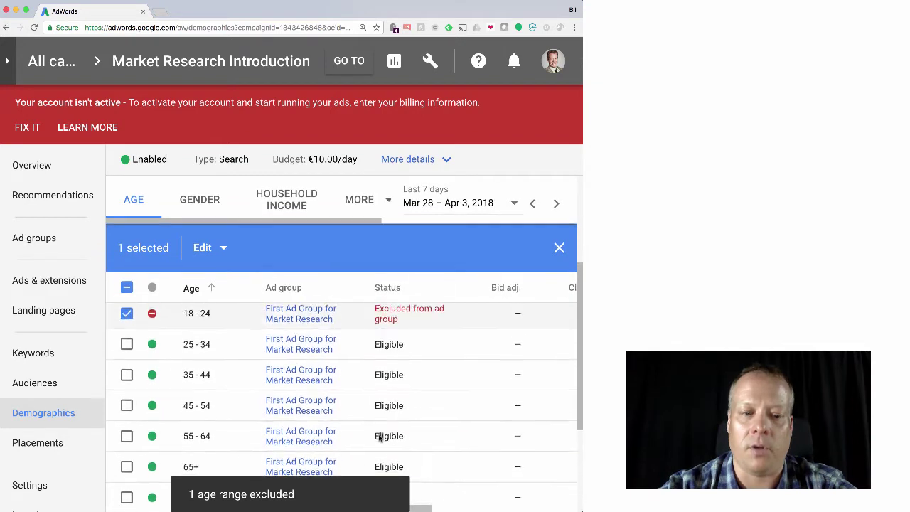
scroll(378, 435, "down", 2)
left_click(127, 411)
left_click(127, 380)
left_click(206, 248)
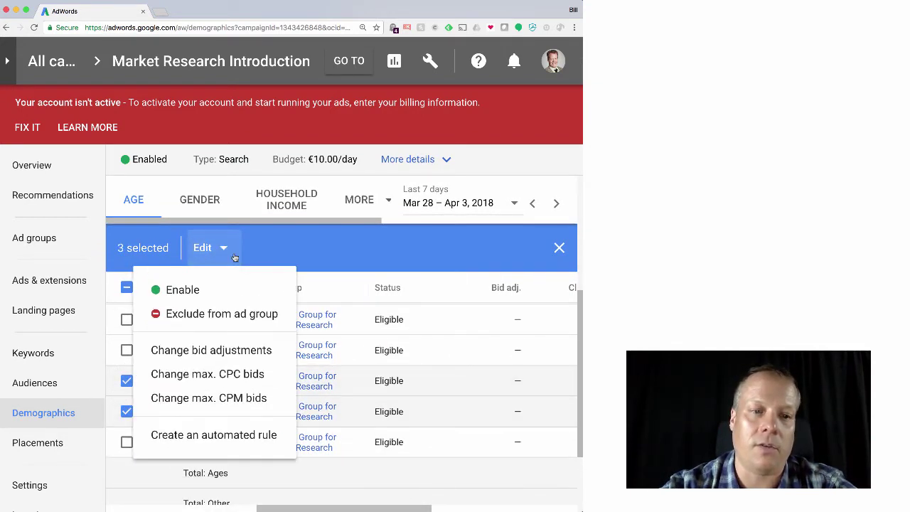
left_click(225, 315)
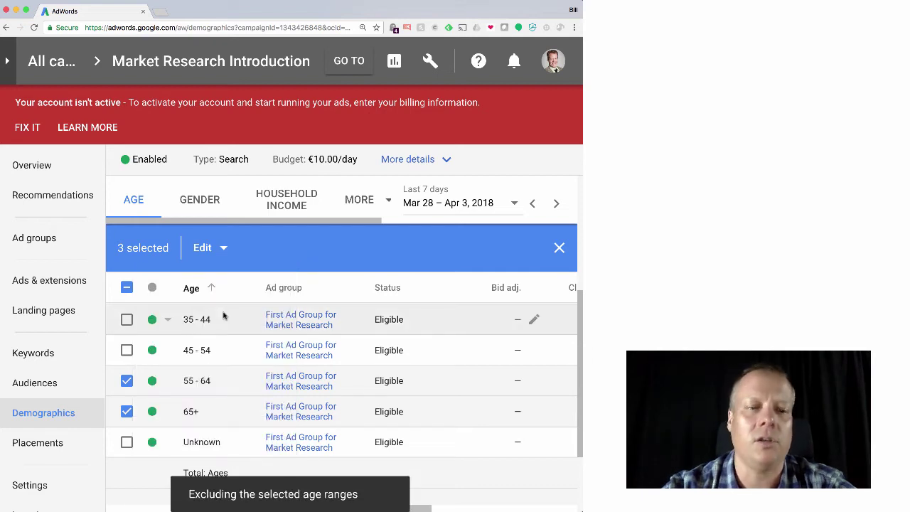
Review the gender and household income demographics views
scroll(364, 390, "up", 2)
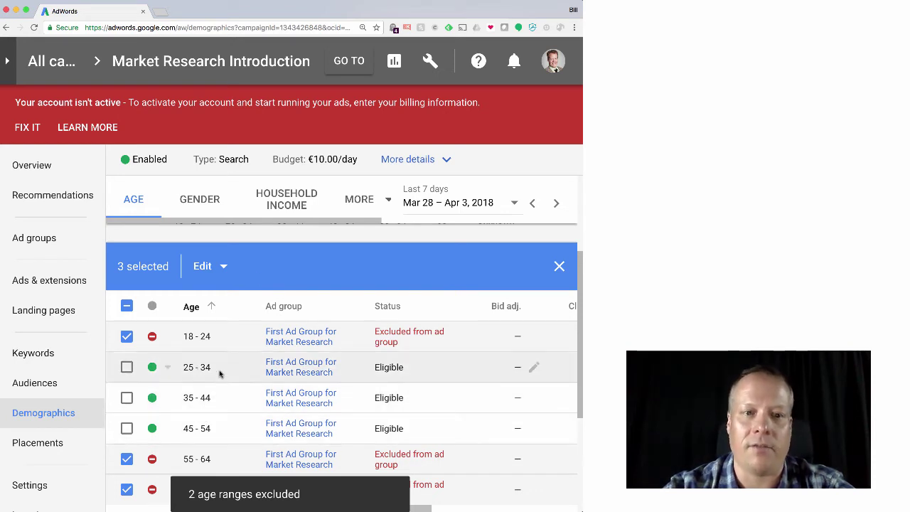
left_click(214, 207)
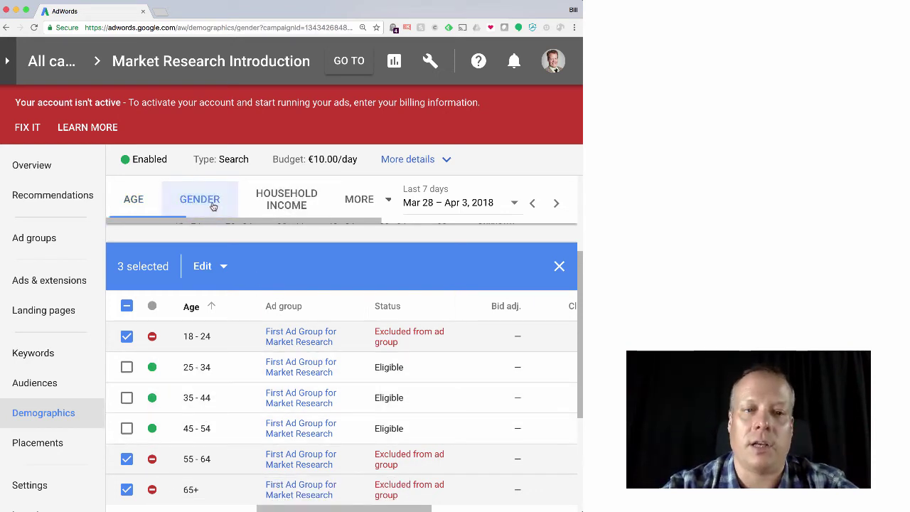
left_click(287, 206)
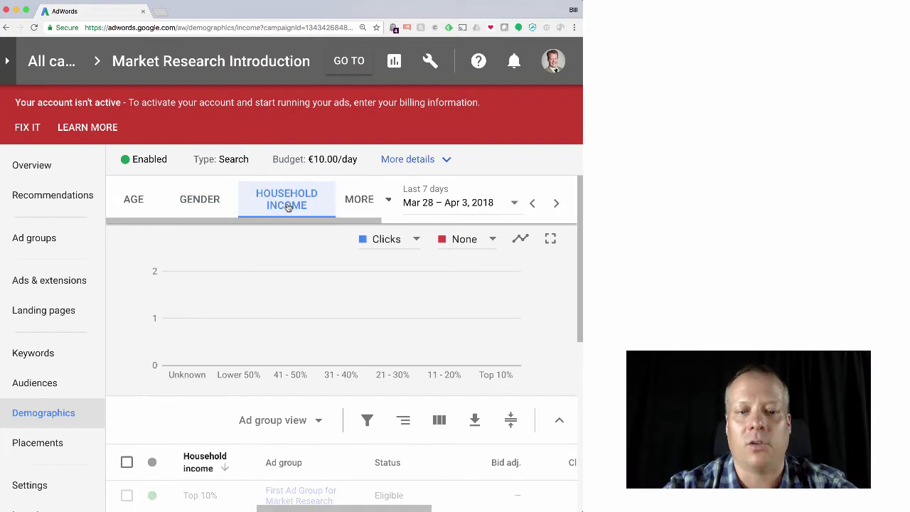
left_click(361, 201)
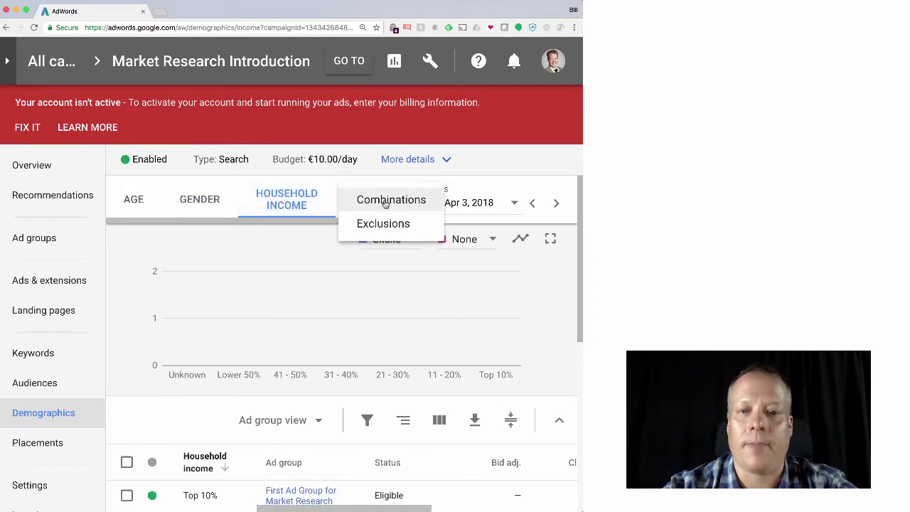
left_click(301, 204)
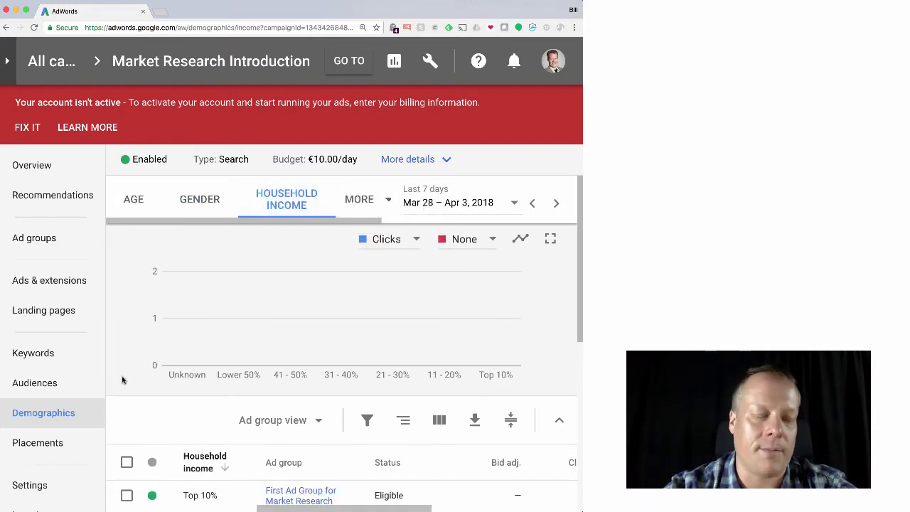
Open the Audiences page and the Edit audiences panel, which defaults to Observation
left_click(60, 383)
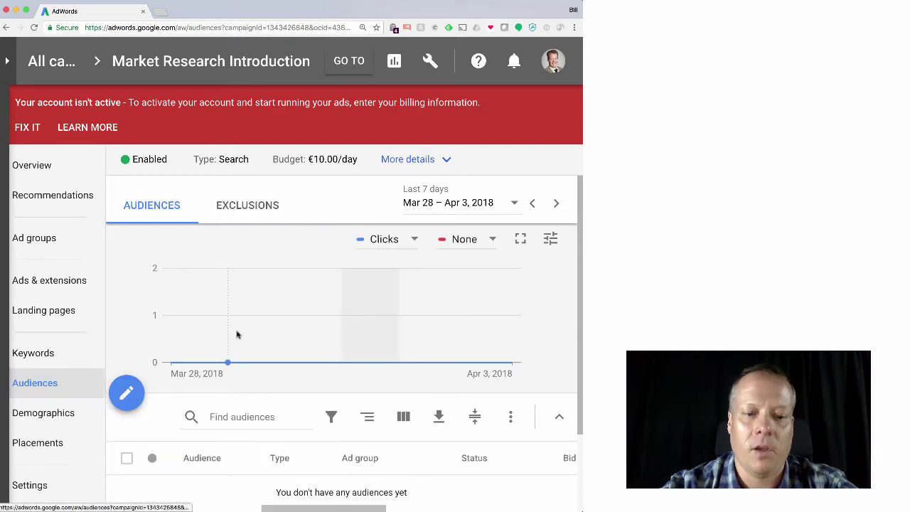
mouse_move(238, 334)
scroll(167, 317, "down", 2)
left_click(341, 431)
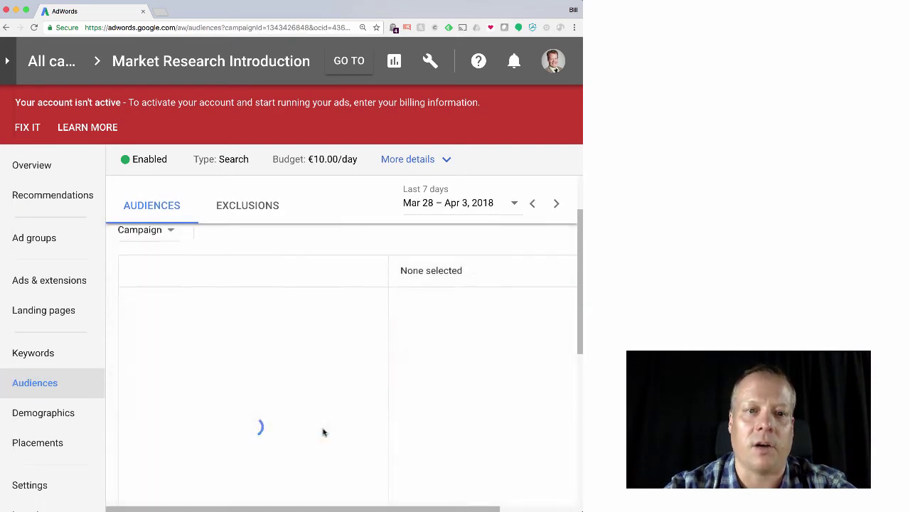
scroll(281, 331, "down", 3)
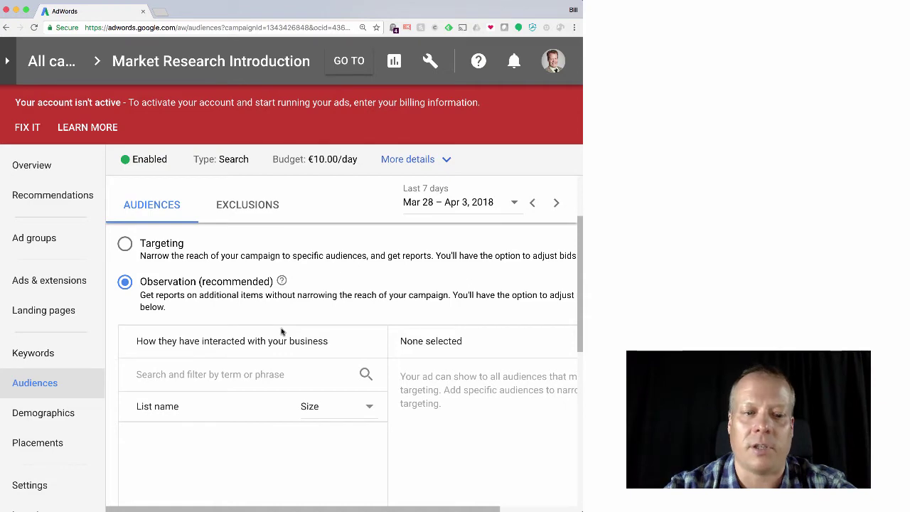
scroll(282, 331, "down", 2)
scroll(281, 331, "up", 5)
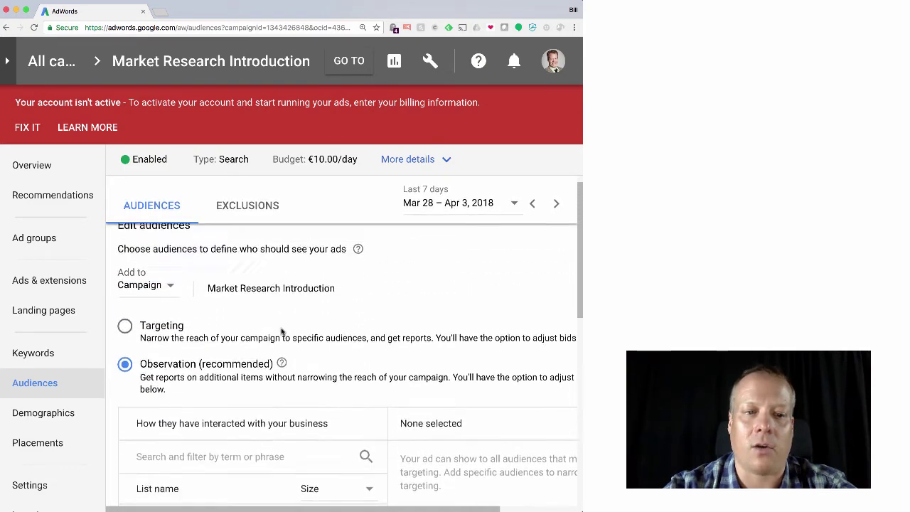
scroll(281, 331, "up", 1)
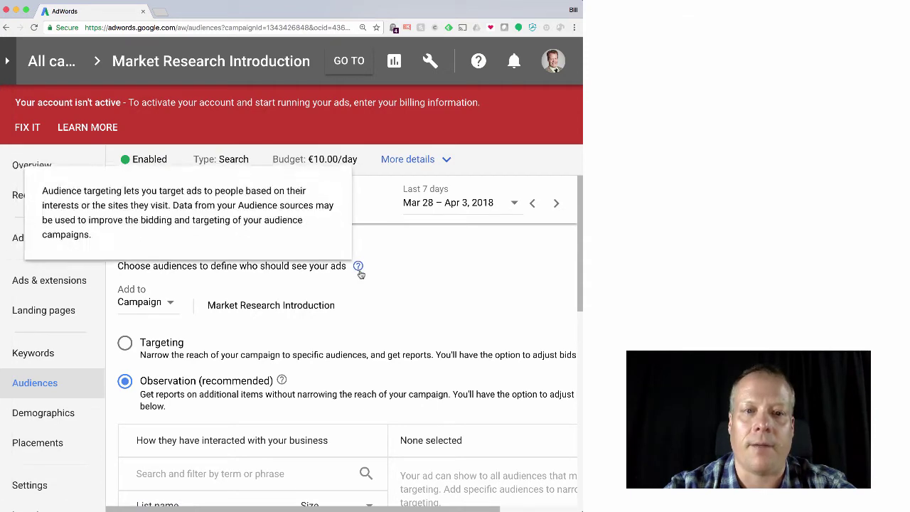
mouse_move(360, 274)
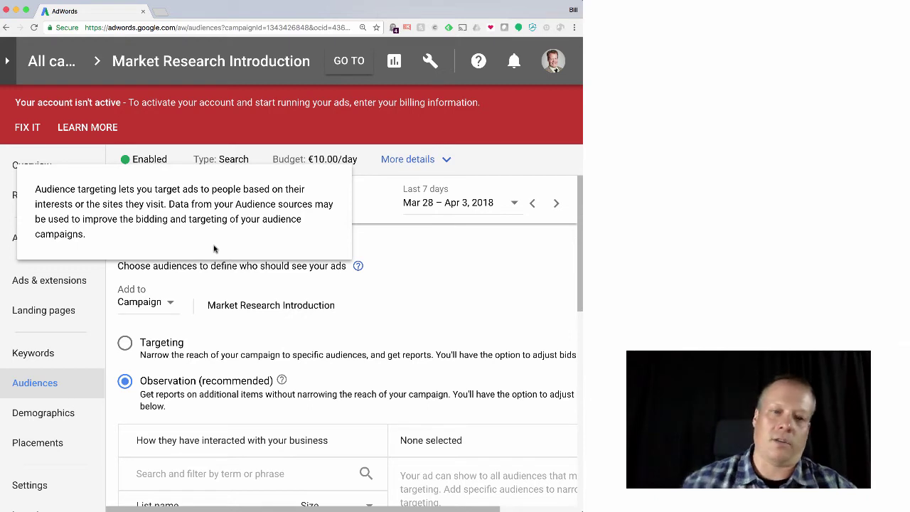
Go through Placements to the Devices page listing Computers, Mobile phones and Tablets
left_click(59, 437)
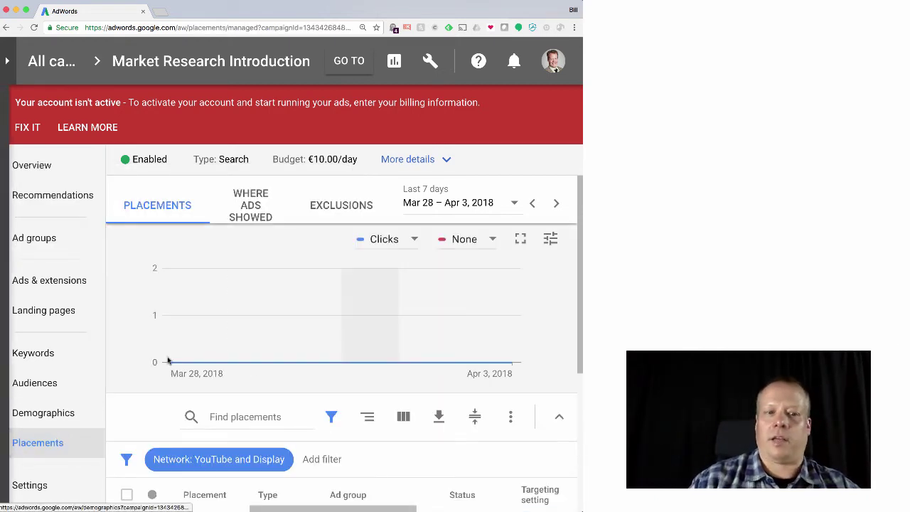
scroll(256, 369, "down", 2)
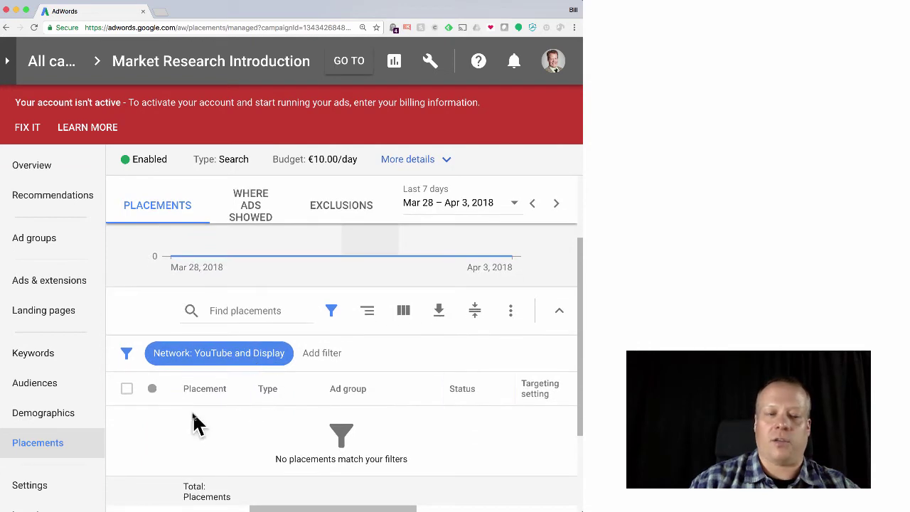
scroll(59, 427, "down", 3)
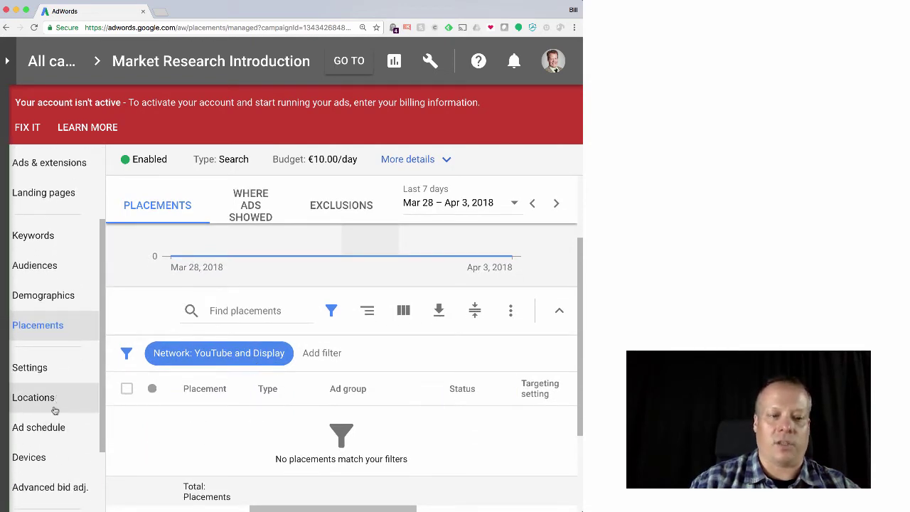
left_click(32, 457)
scroll(283, 350, "down", 3)
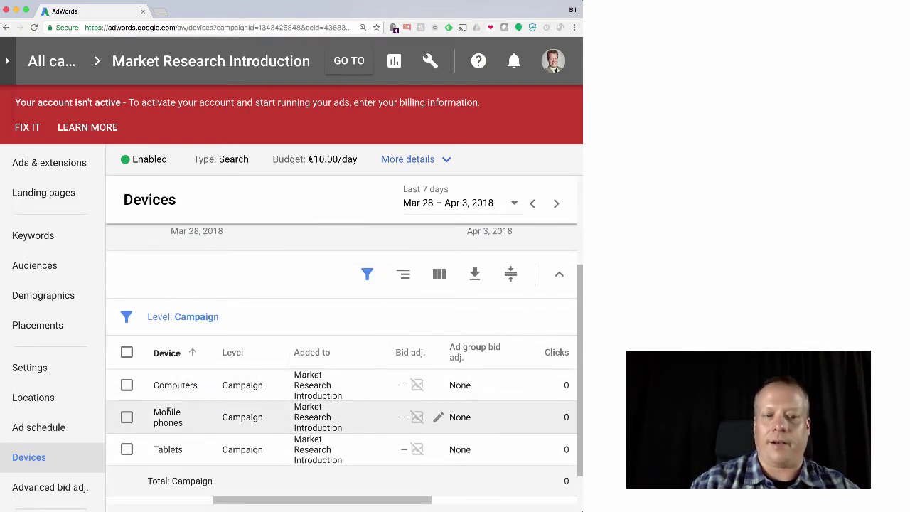
scroll(213, 376, "up", 1)
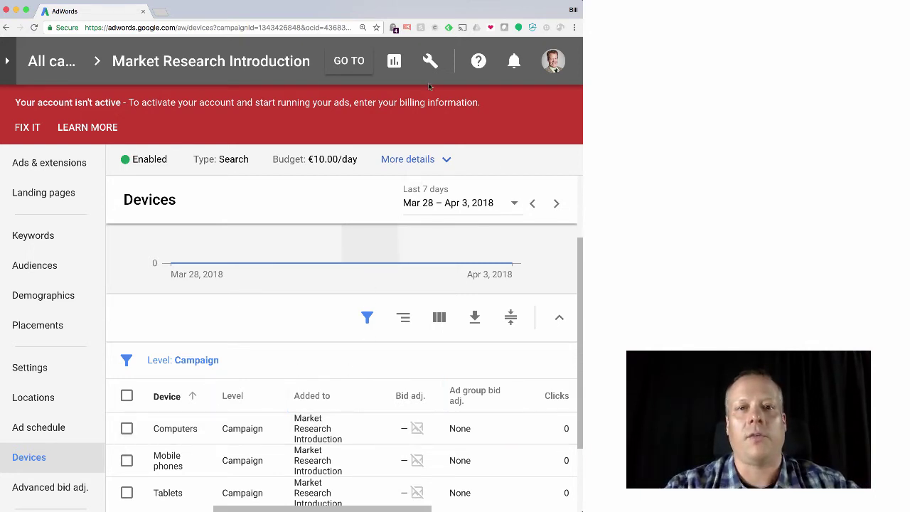
Open Keyword Planner from the Tools menu's PLANNING section
left_click(428, 60)
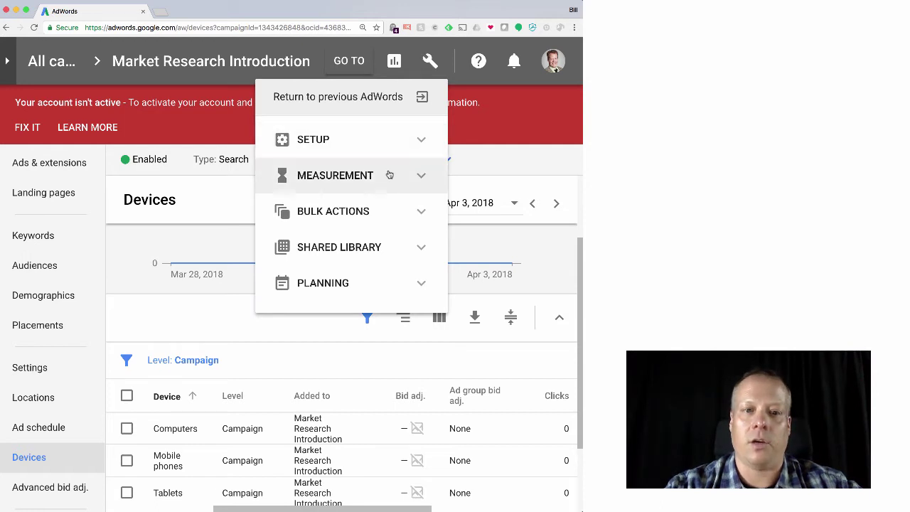
left_click(386, 282)
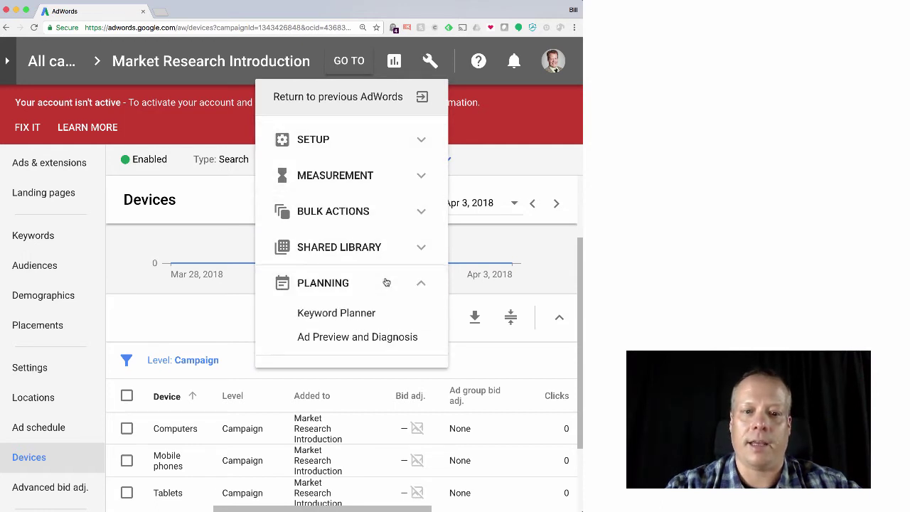
left_click(387, 313)
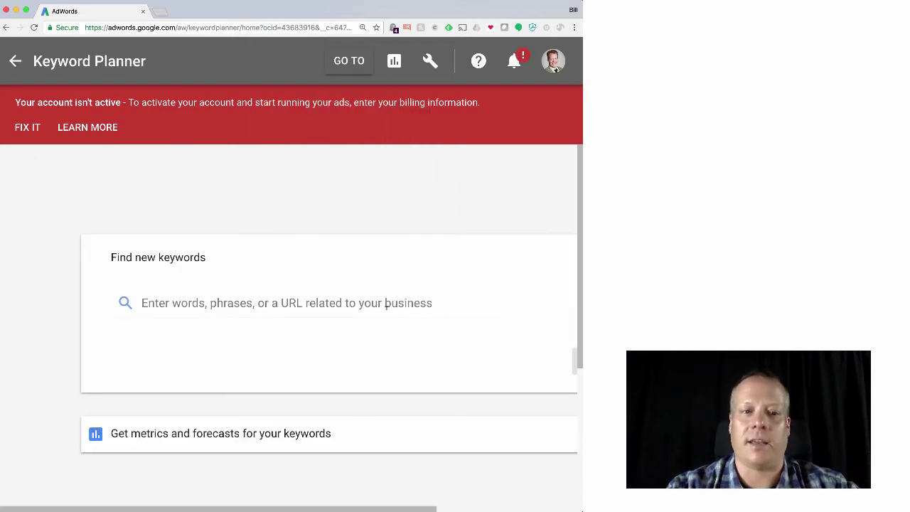
Generate keyword ideas for 'digital marketing'
left_click(385, 303)
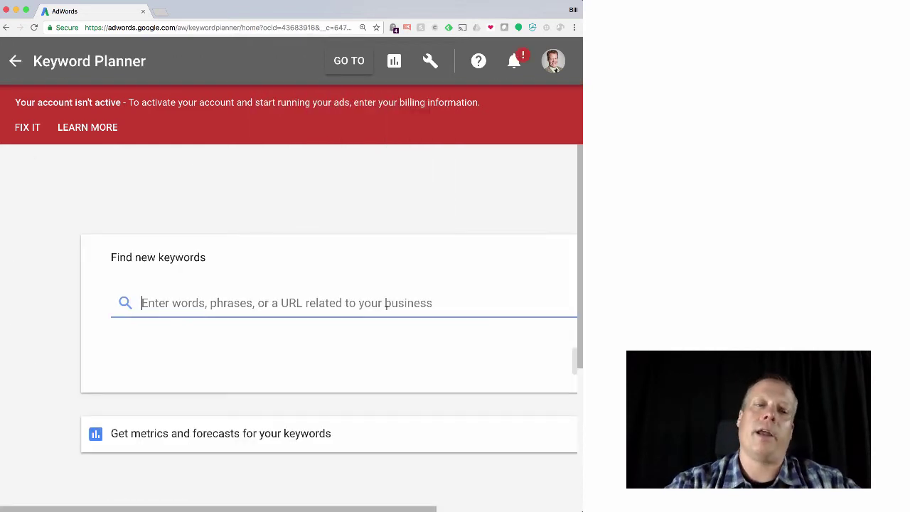
type("digit")
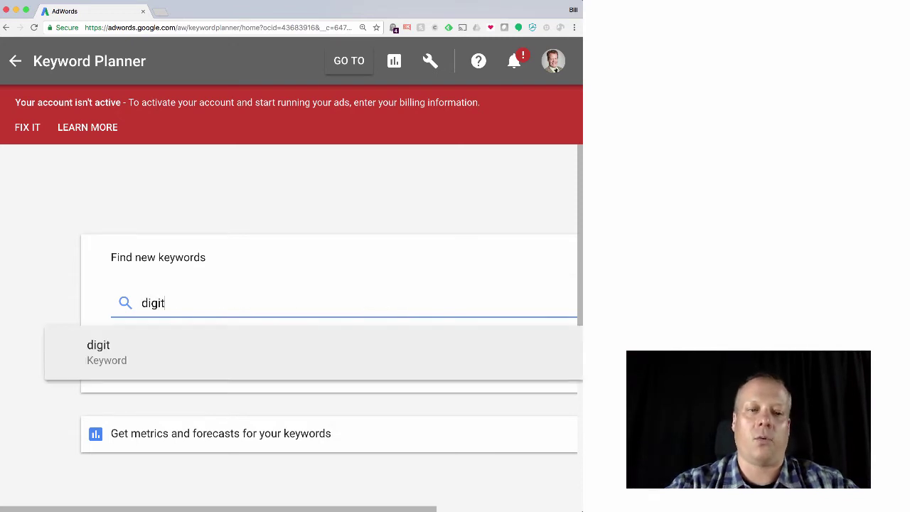
type("al marketing")
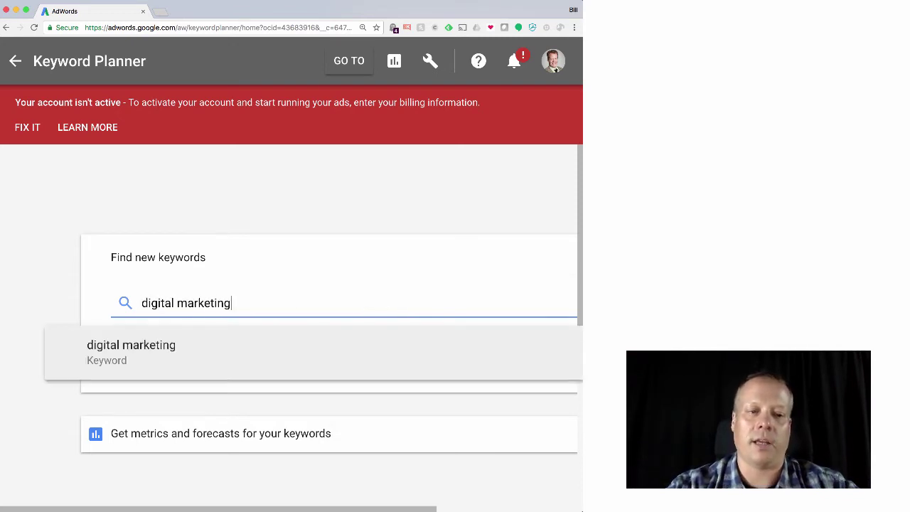
key("Return")
scroll(514, 368, "right", 3)
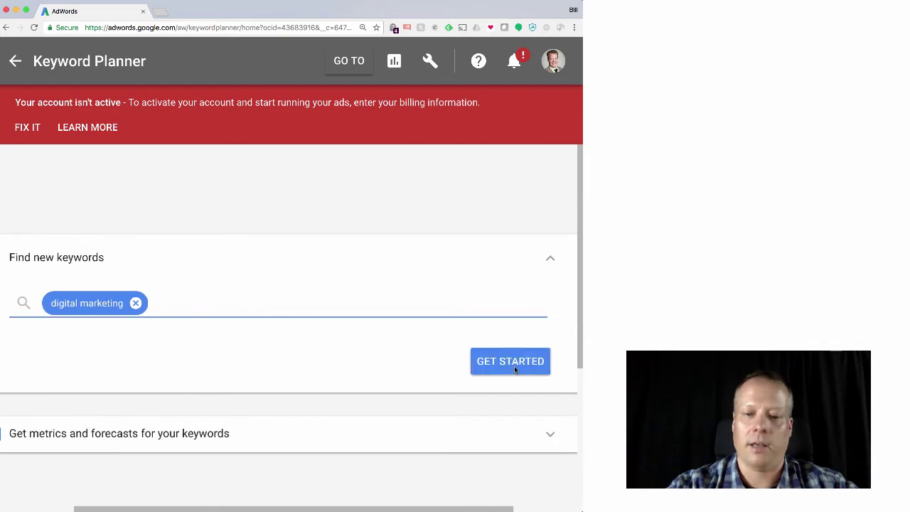
left_click(506, 361)
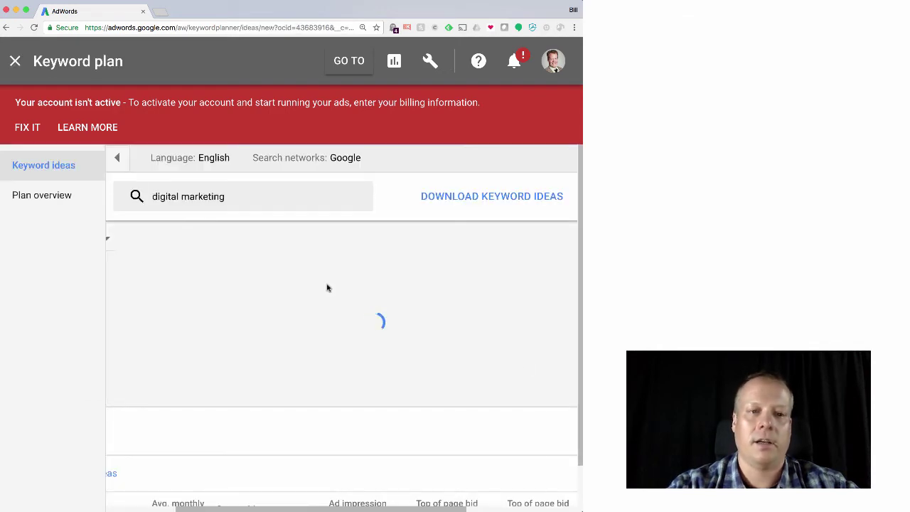
Scroll through the keyword ideas table to inspect search volumes and bid ranges
scroll(327, 287, "left", 3)
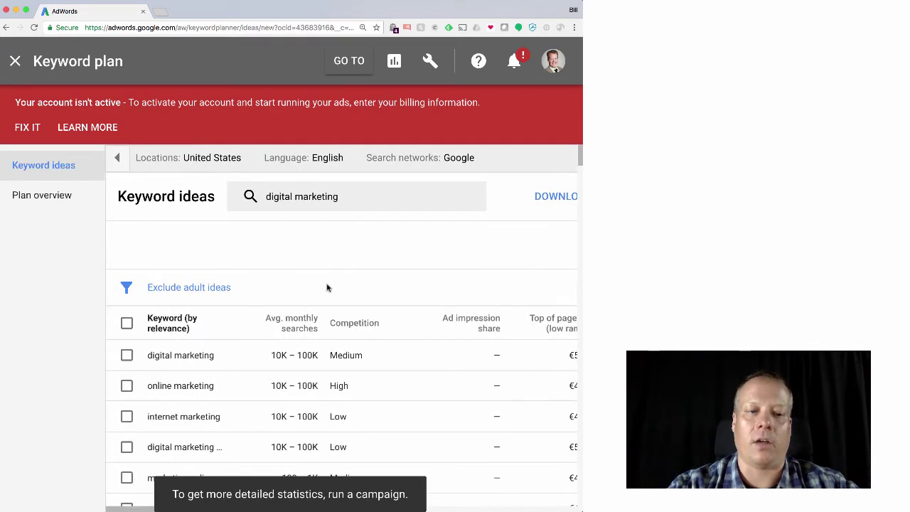
scroll(327, 287, "down", 3)
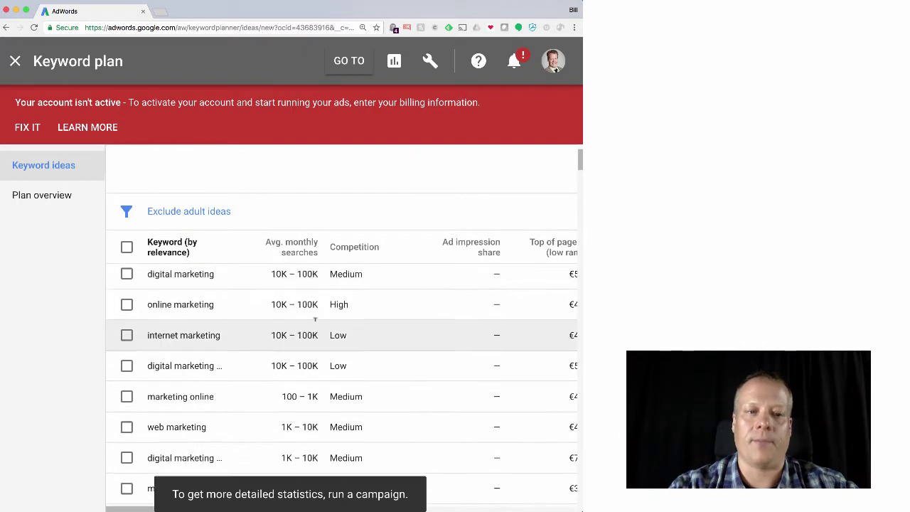
scroll(320, 306, "up", 3)
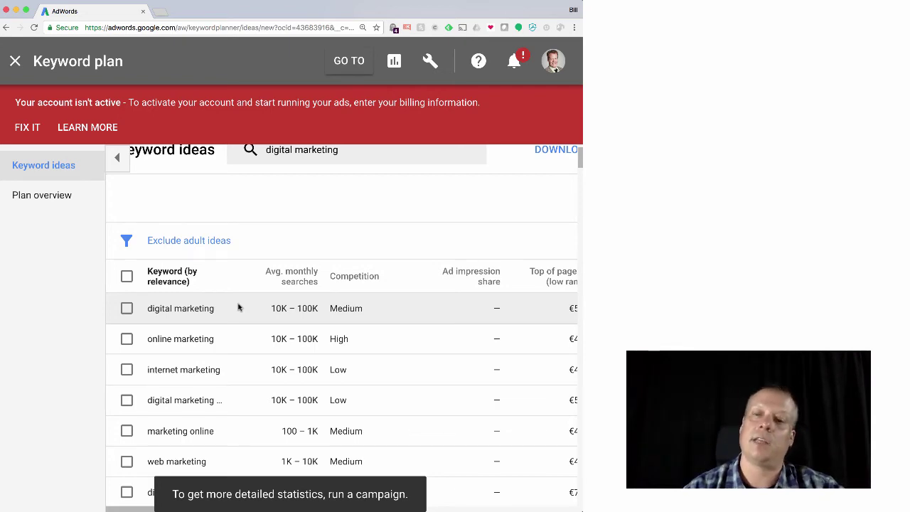
scroll(238, 307, "right", 4)
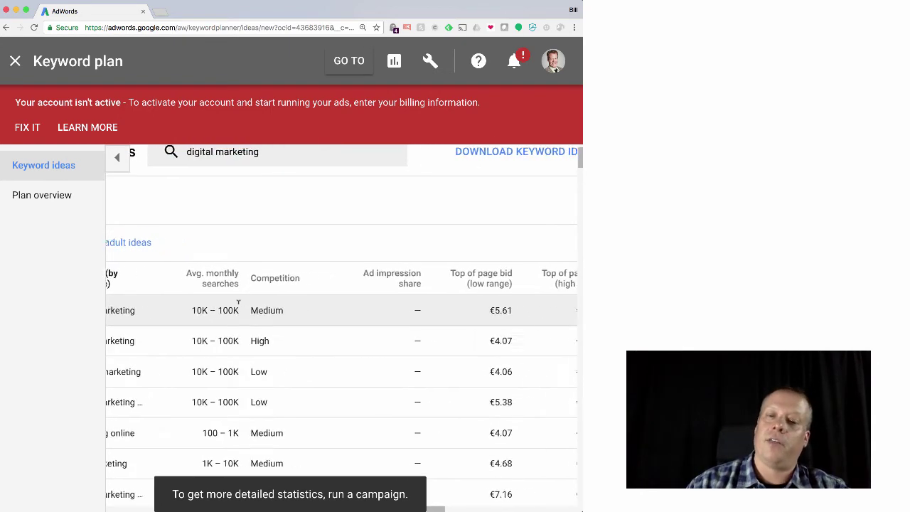
scroll(238, 307, "right", 2)
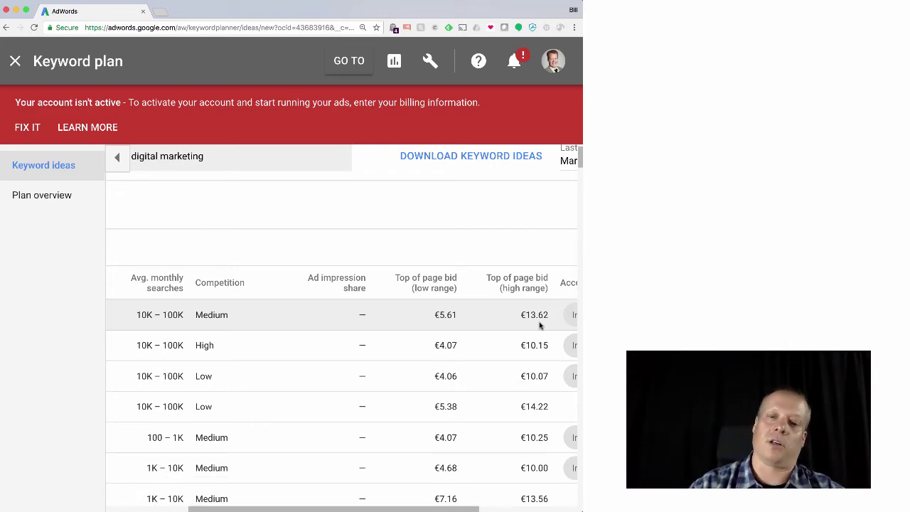
scroll(539, 325, "right", 3)
scroll(539, 325, "left", 6)
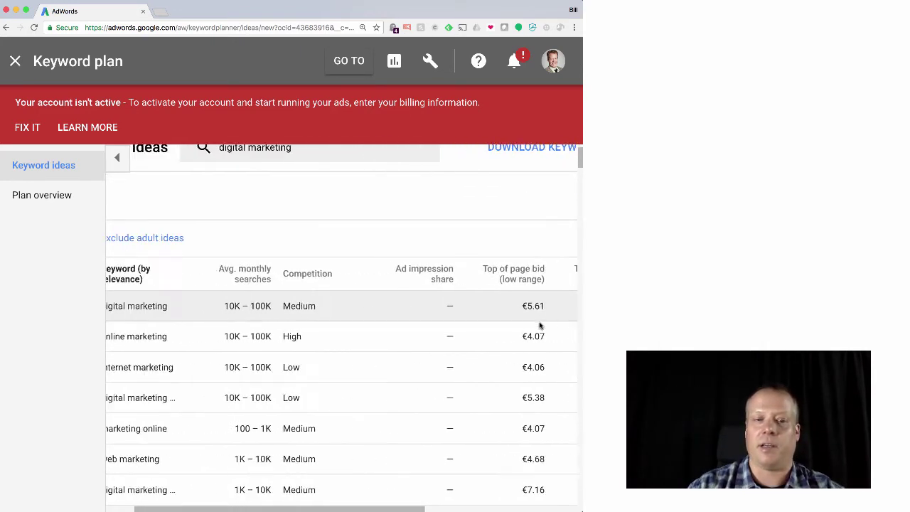
scroll(539, 326, "left", 5)
Search keyword ideas for 'digital marketing' again
scroll(539, 325, "right", 5)
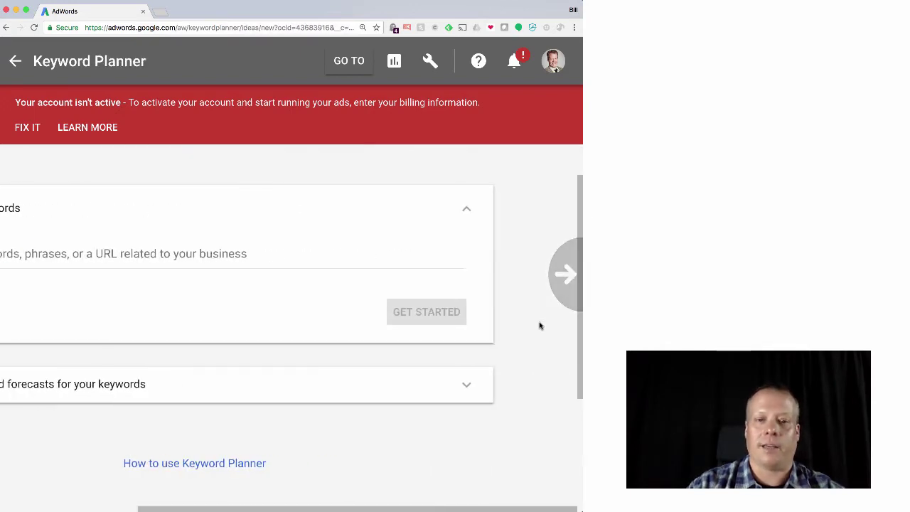
scroll(396, 294, "left", 3)
left_click(335, 206)
type("digitla")
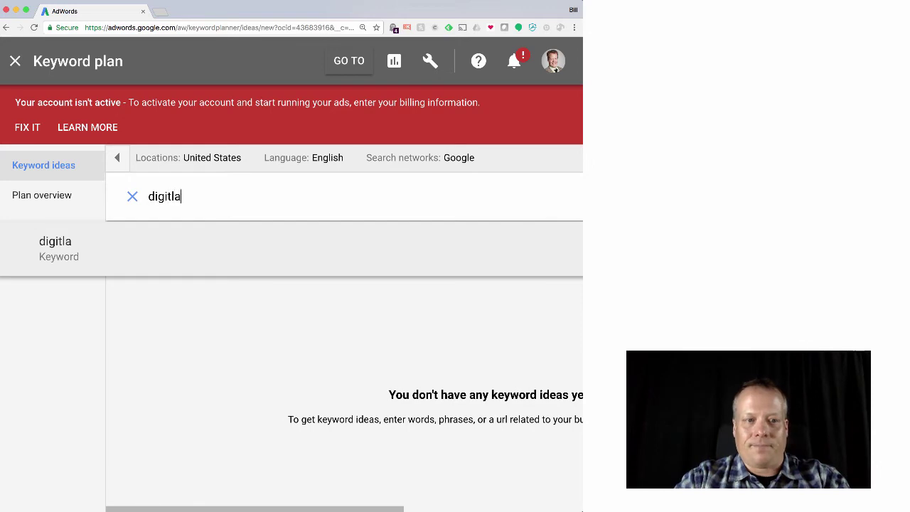
key("BackSpace")
key("BackSpace")
type("al marketing")
key("Return")
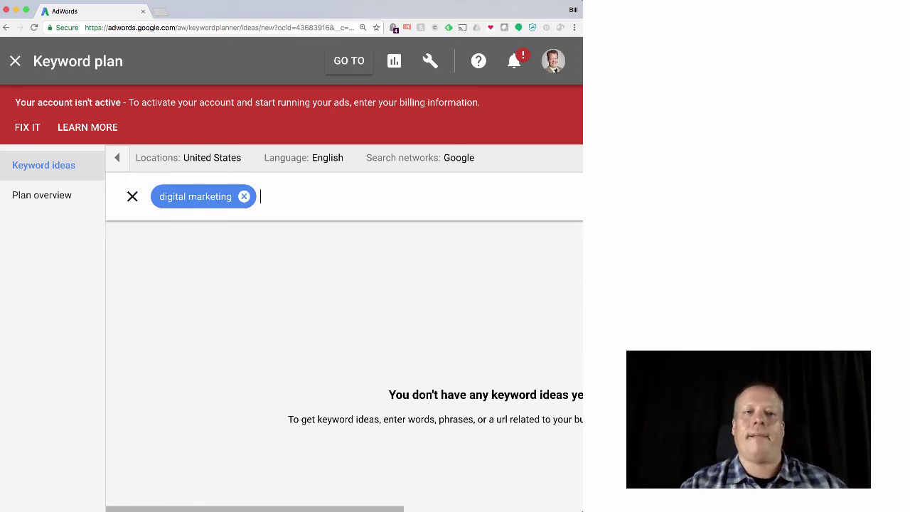
Scroll the results to review competition and top-of-page bids up to €14.22
scroll(462, 365, "right", 4)
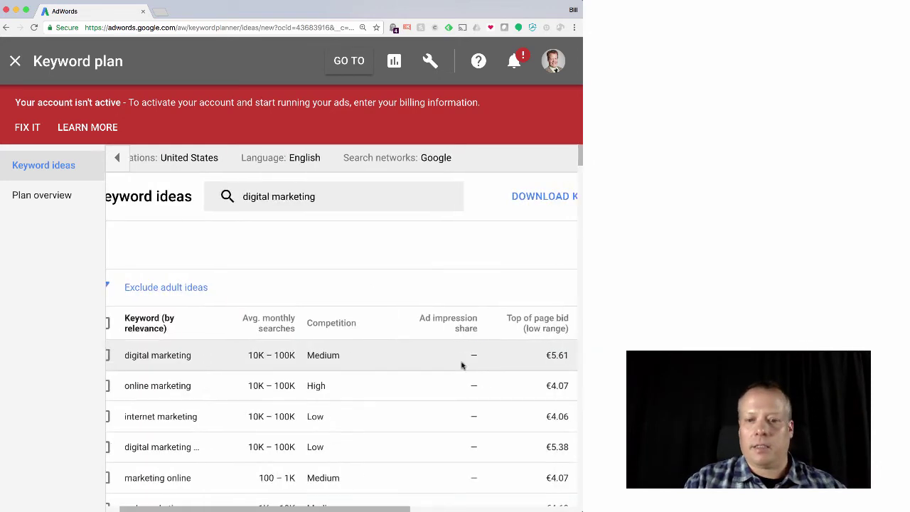
scroll(461, 365, "right", 5)
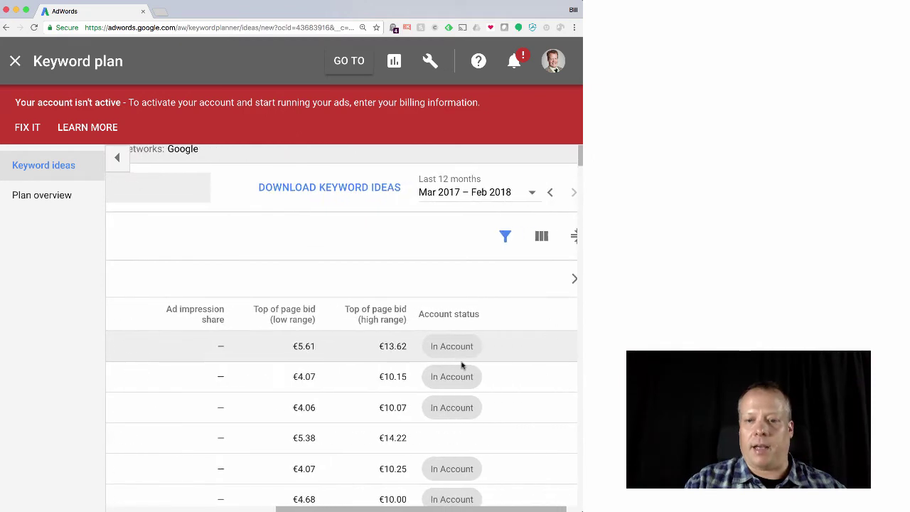
scroll(462, 365, "up", 1)
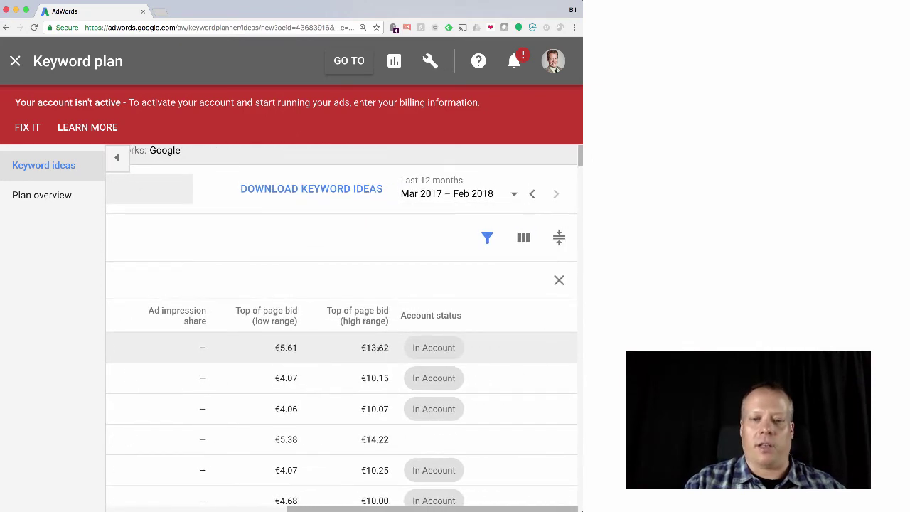
scroll(376, 351, "left", 2)
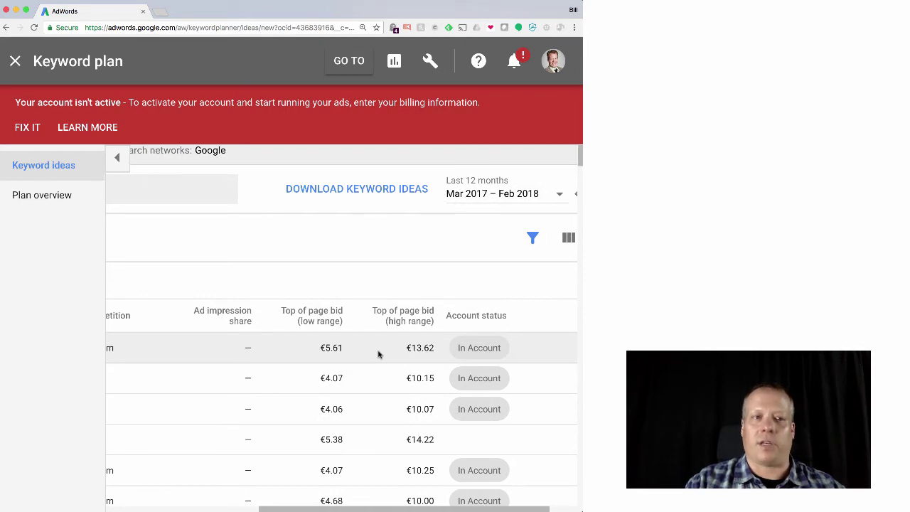
scroll(378, 354, "left", 8)
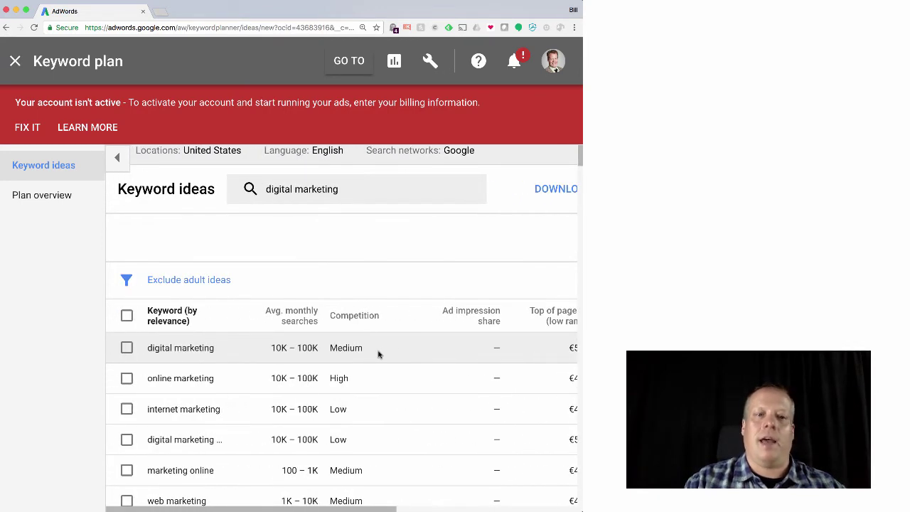
scroll(378, 354, "down", 5)
scroll(378, 354, "up", 3)
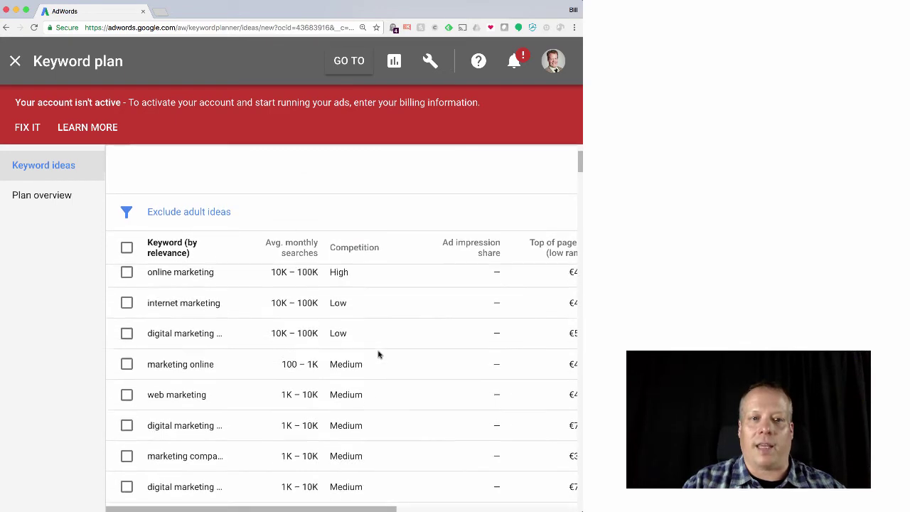
scroll(378, 354, "up", 2)
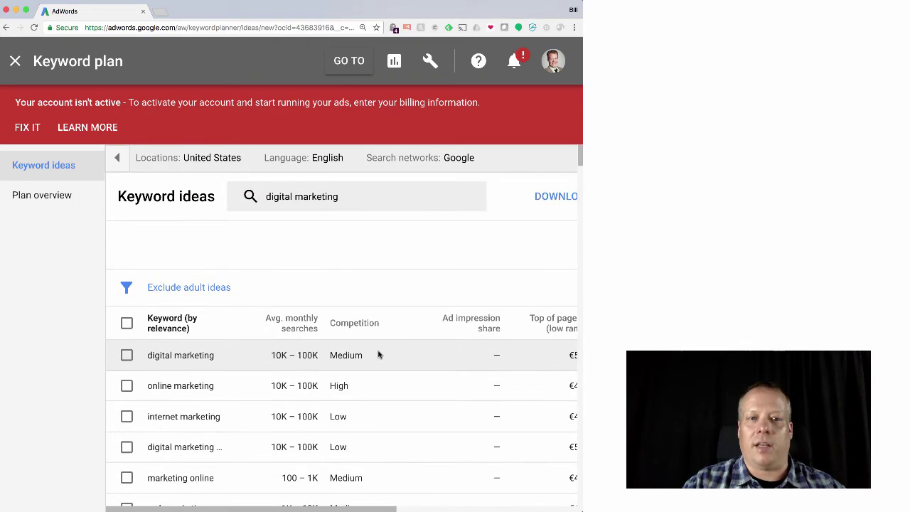
Download the keyword ideas and open Keyword Stats 2018-04-04 at 20_56_23.csv in Excel
scroll(540, 209, "right", 3)
left_click(538, 206)
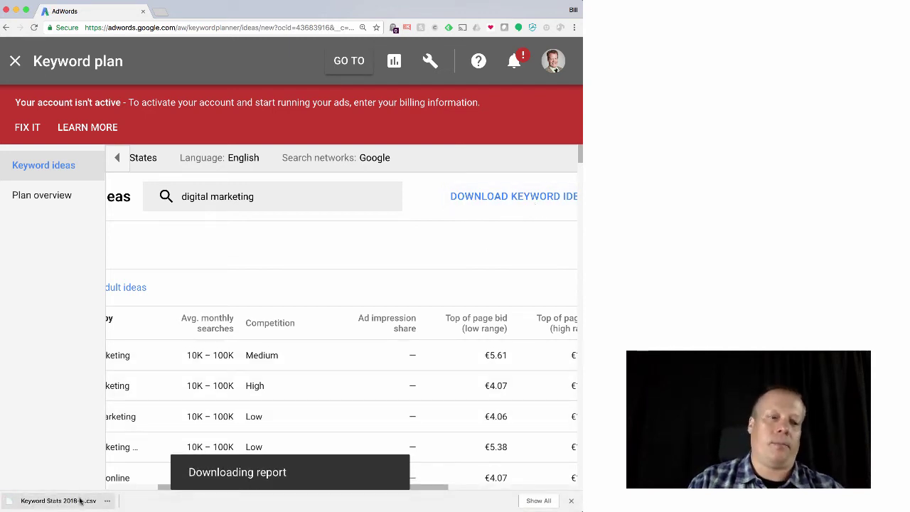
left_click(80, 502)
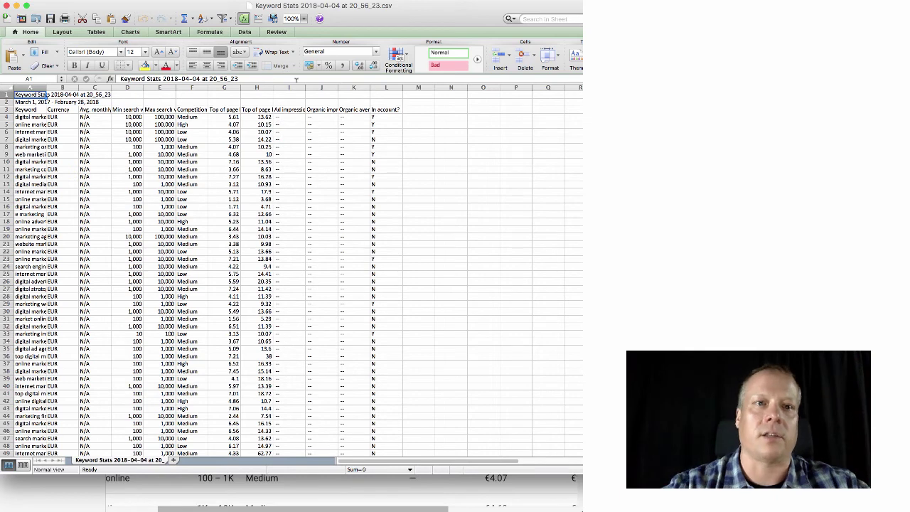
Zoom the sheet to 150% and inspect the Competition value in F4 and maximum searches in E4
left_click(303, 19)
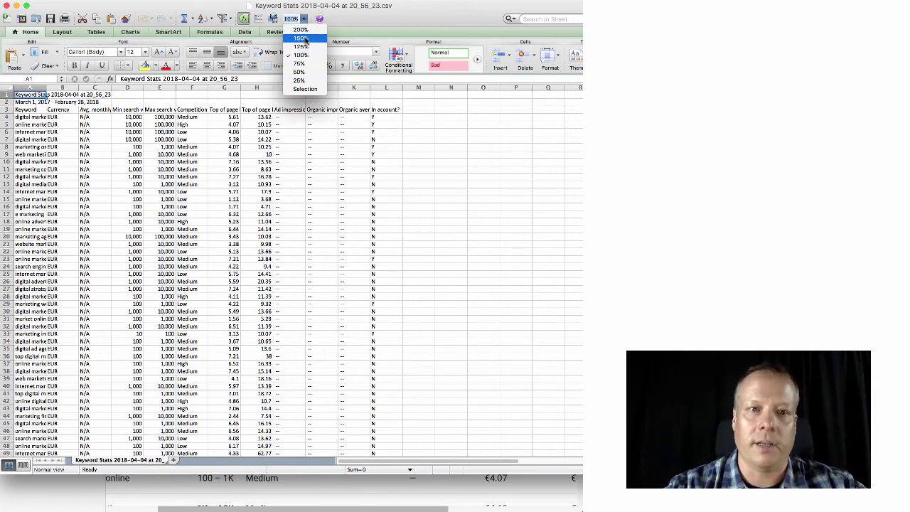
left_click(300, 38)
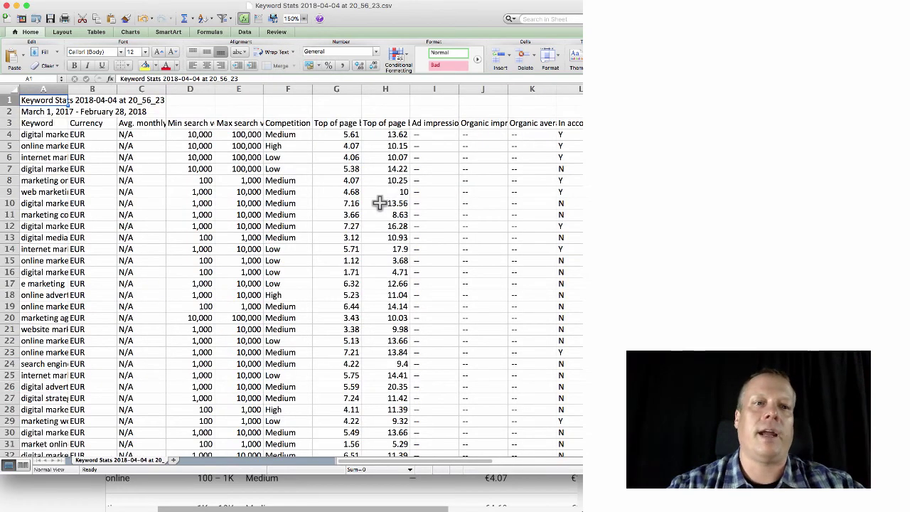
scroll(321, 167, "right", 3)
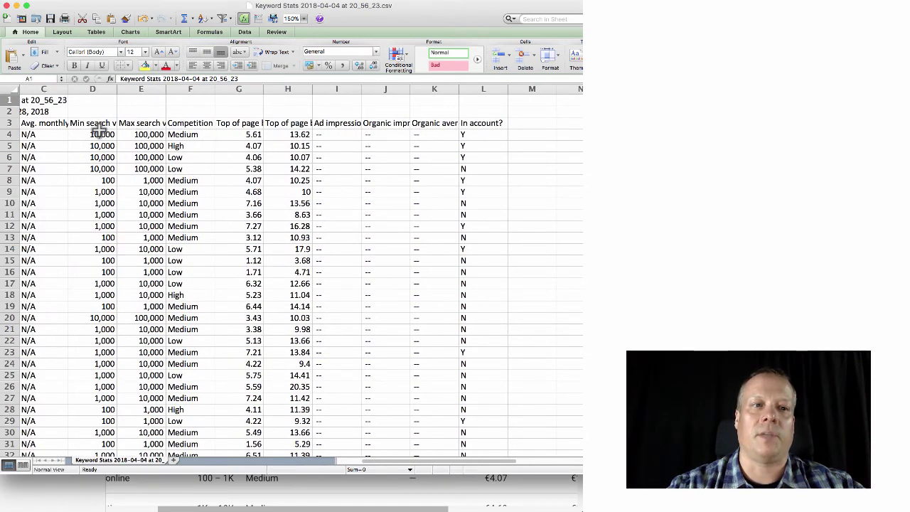
left_click(190, 134)
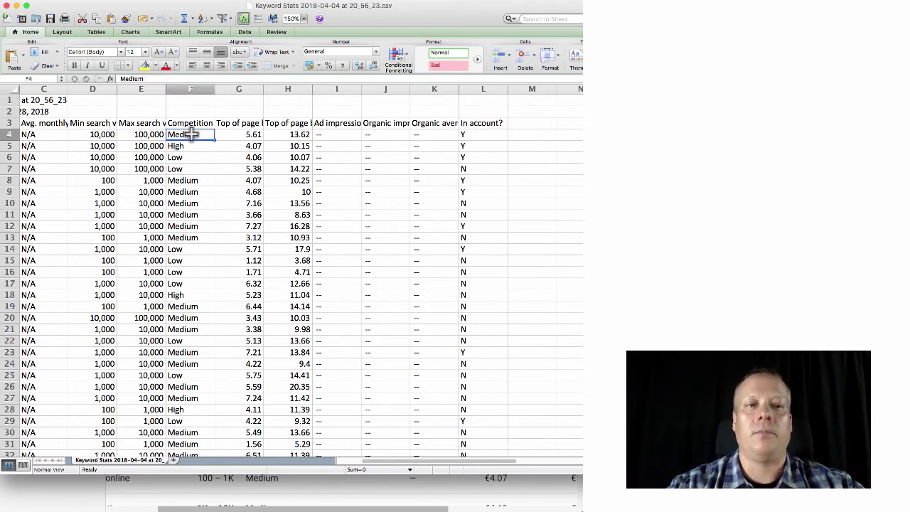
left_click(146, 132)
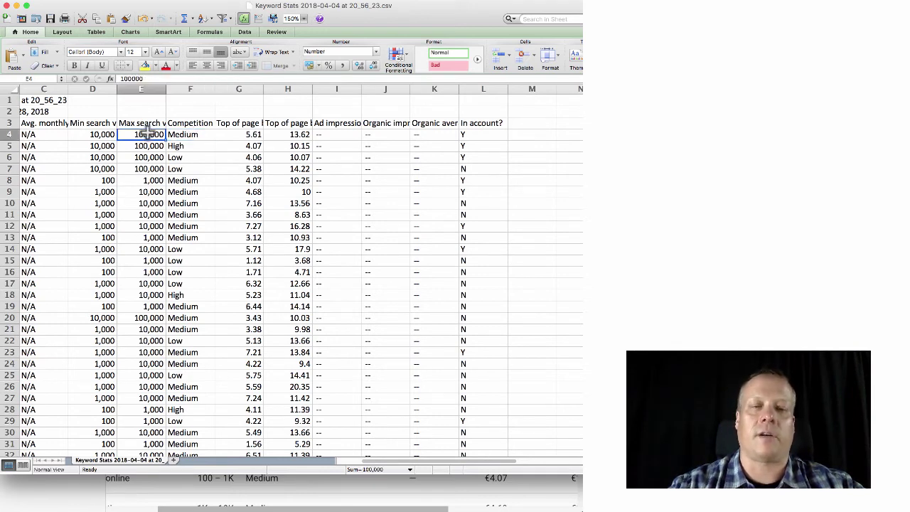
Enter numeric Competition ratings 2, 3, 1, 1, 2, 2, 2, 2, 2, 2 in F4:F13
left_click(189, 135)
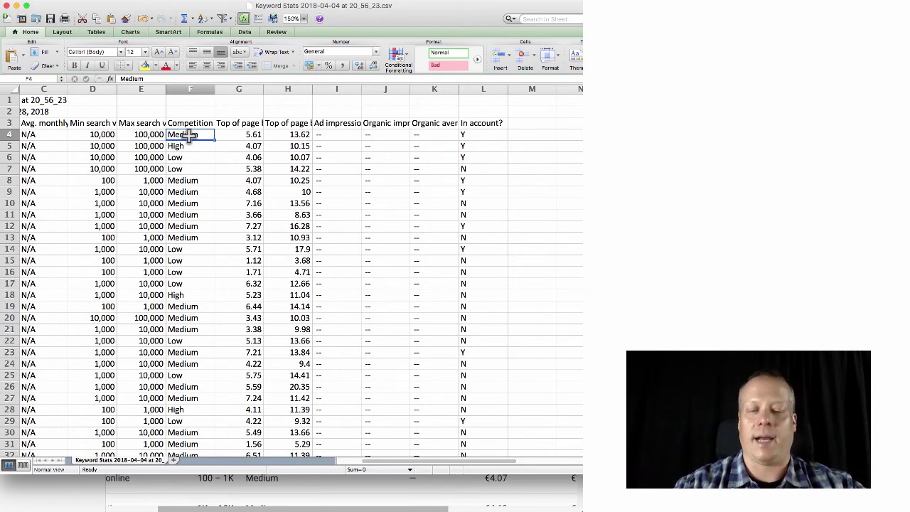
type("2")
key("Return")
type("3")
key("Return")
type("1")
key("Return")
type("1")
key("Return")
type("2")
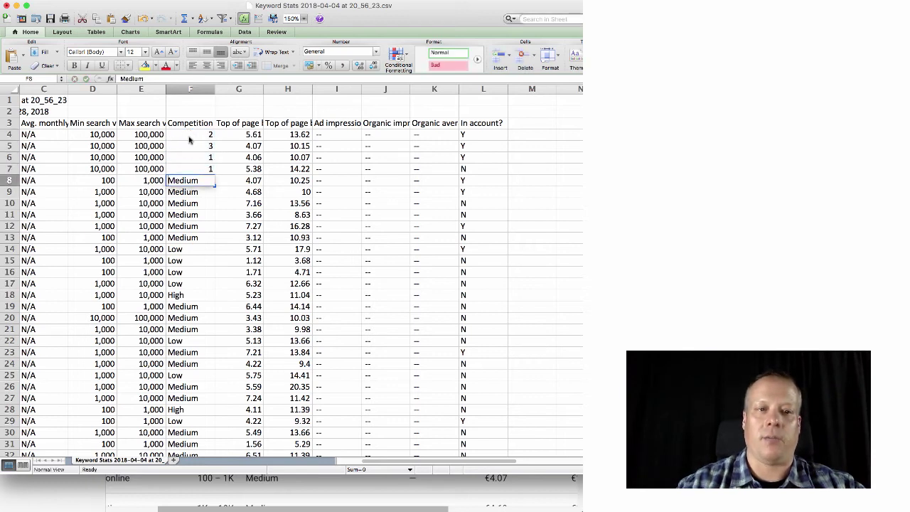
key("Return")
type("2")
key("Return")
type("2")
key("Return")
type("2")
key("Return")
type("2")
key("Return")
type("2")
key("Return")
Move along row 4 past the bid columns to header cell M3
key("Up")
key("Up")
key("Up")
key("Up")
key("Up")
key("Up")
key("Up")
key("Up")
key("Up")
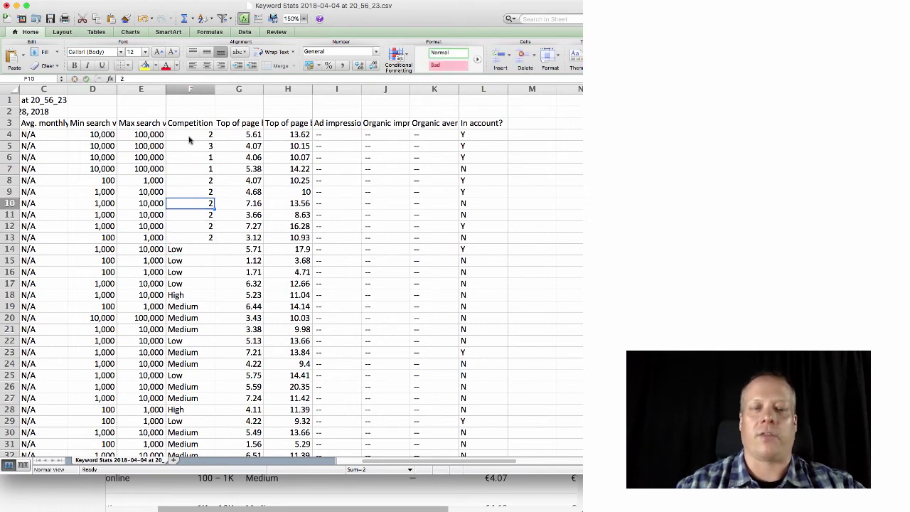
key("Up")
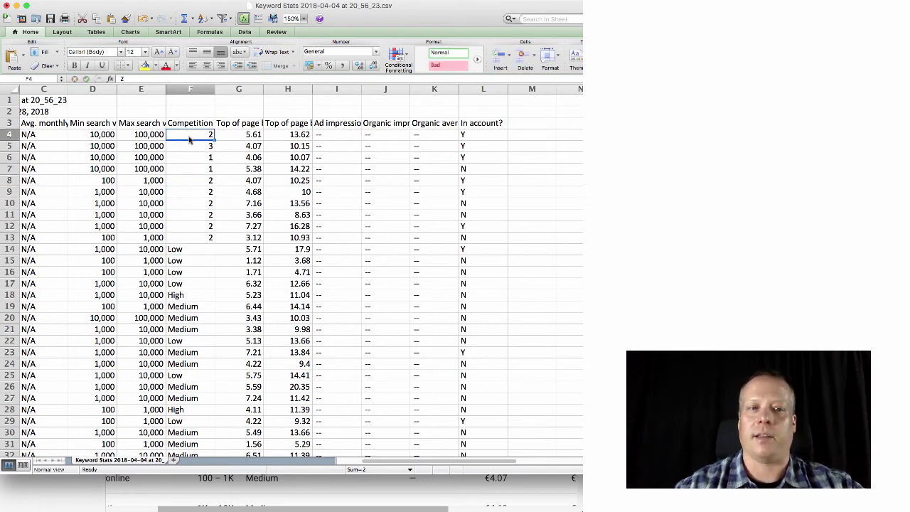
key("Right")
key("Right")
key("Right")
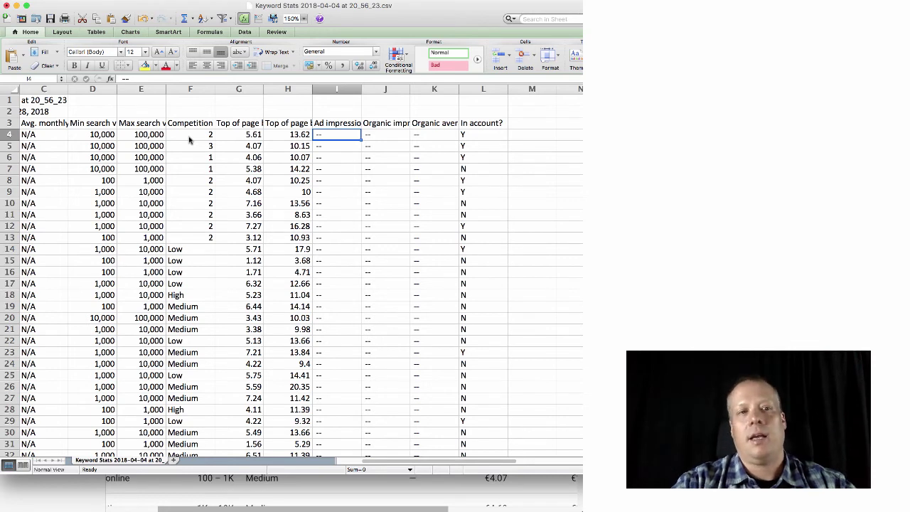
key("Left")
key("Left")
key("Left")
key("Left")
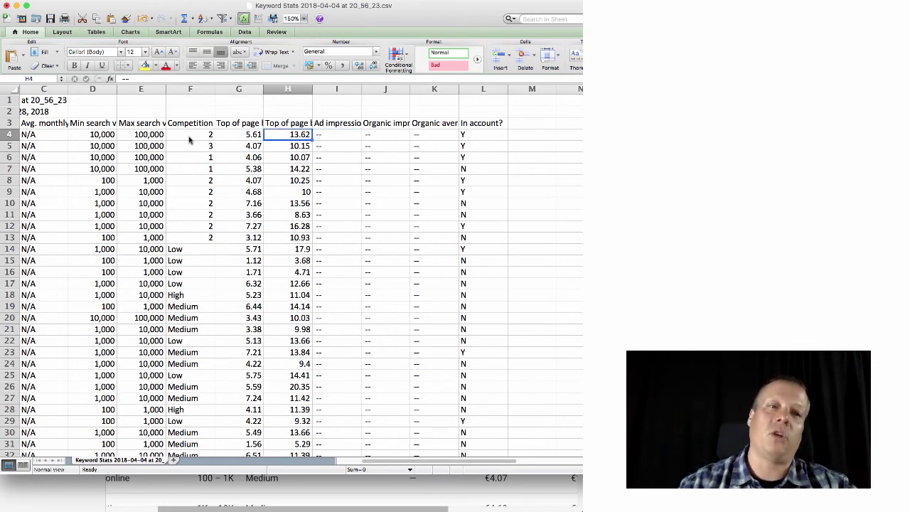
key("Right")
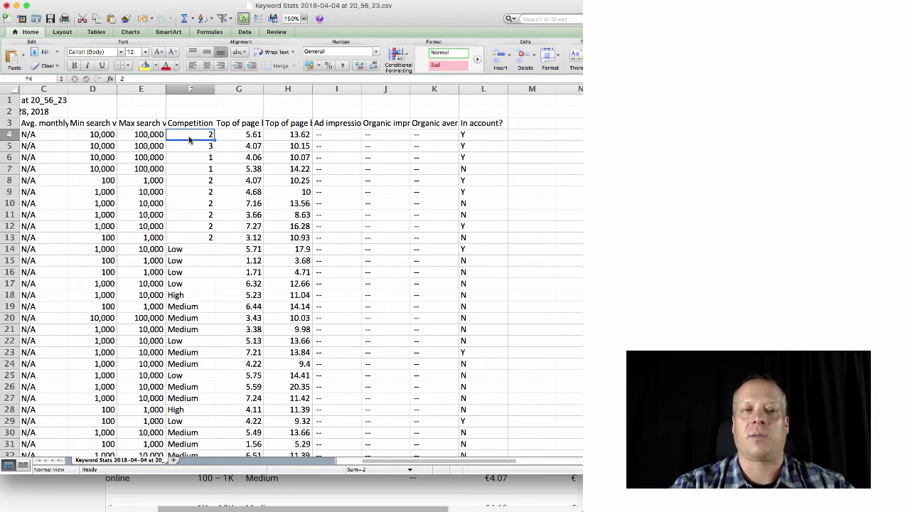
key("Right")
key("Right")
key("Right")
key("Right")
key("Right")
key("Right")
key("Right")
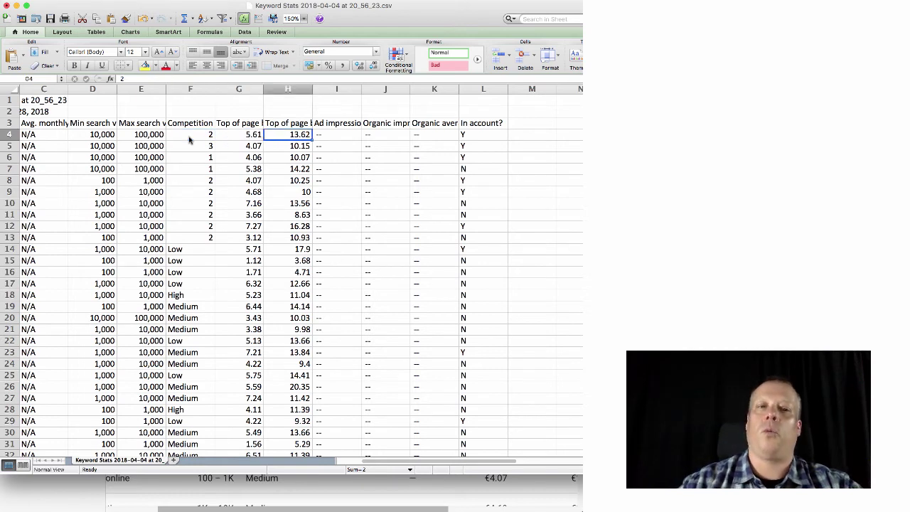
key("Up")
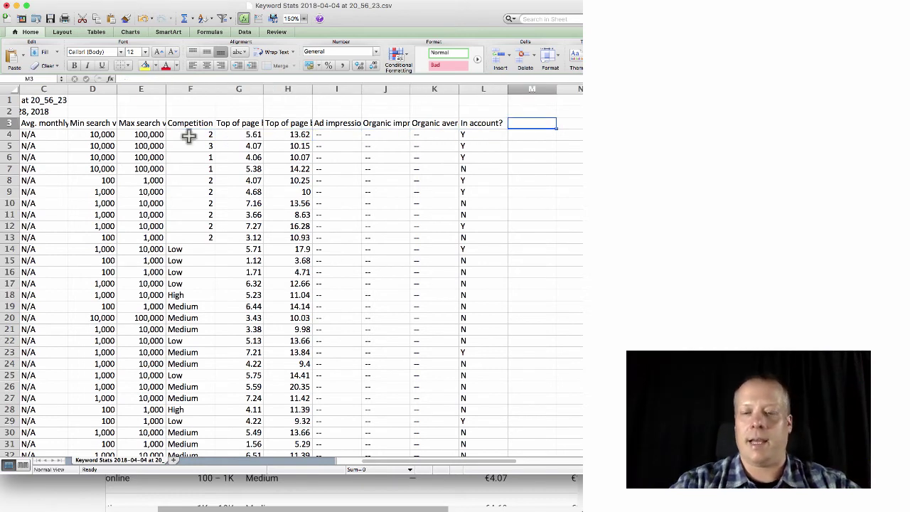
Add the column headers PropConvert in M3 and PropHigh in N3
type("PropConvert")
key("Tab")
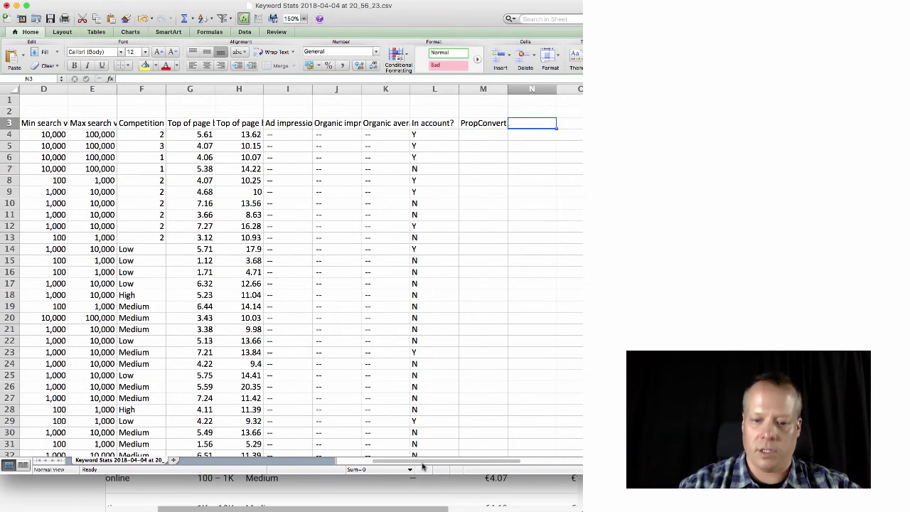
mouse_move(428, 462)
left_mouse_down()
mouse_move(437, 463)
mouse_move(430, 462)
left_mouse_up()
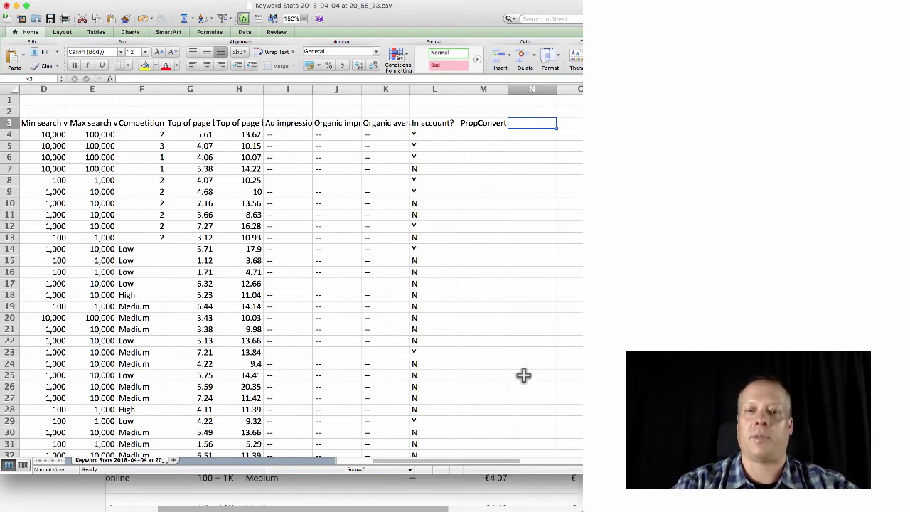
type("PropH")
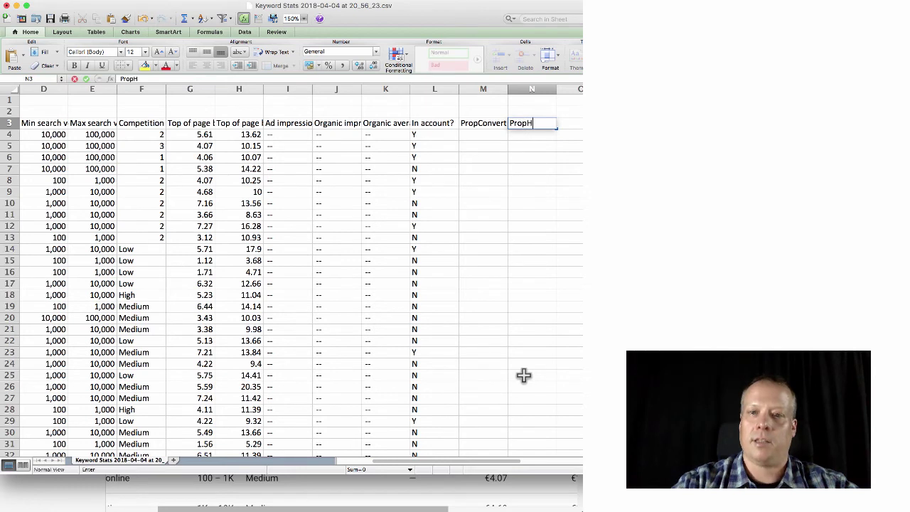
type("igh")
key("Return")
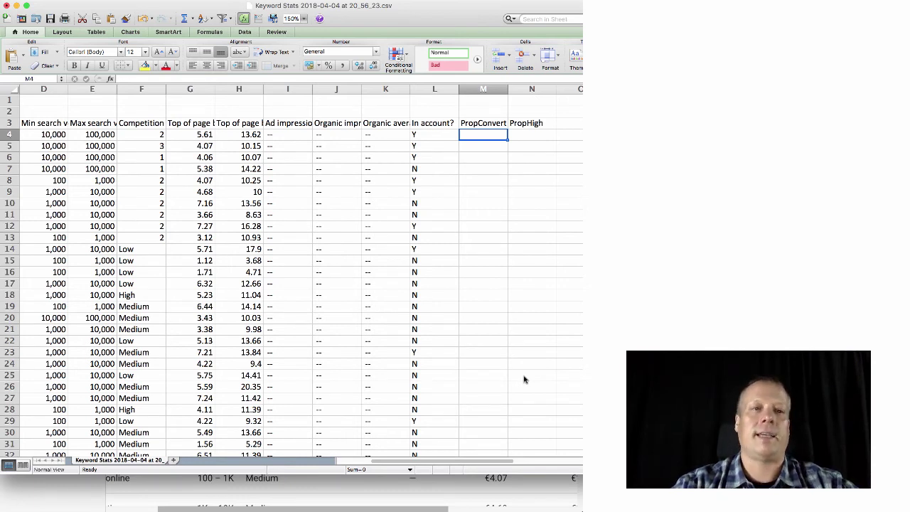
Enter 5 as PropConvert and 2 as PropHigh for row 4 in M4:N4
key("Left")
key("Left")
key("Left")
key("Left")
key("Left")
key("Left")
key("Left")
key("Left")
key("Left")
key("Left")
key("Left")
key("Left")
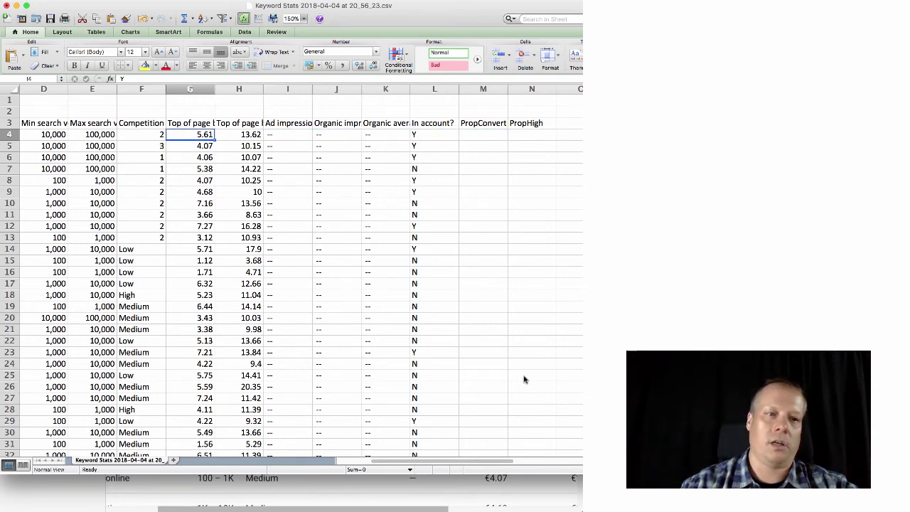
key("Right")
key("Right")
key("Right")
key("Right")
key("Right")
key("Right")
key("Right")
key("Right")
key("Right")
key("Right")
key("Right")
key("Right")
key("Right")
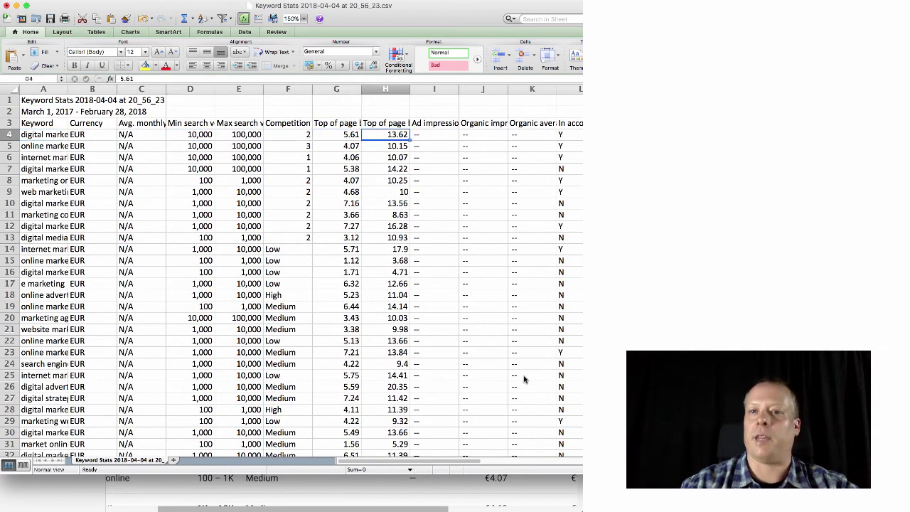
key("Right")
key("Left")
key("Left")
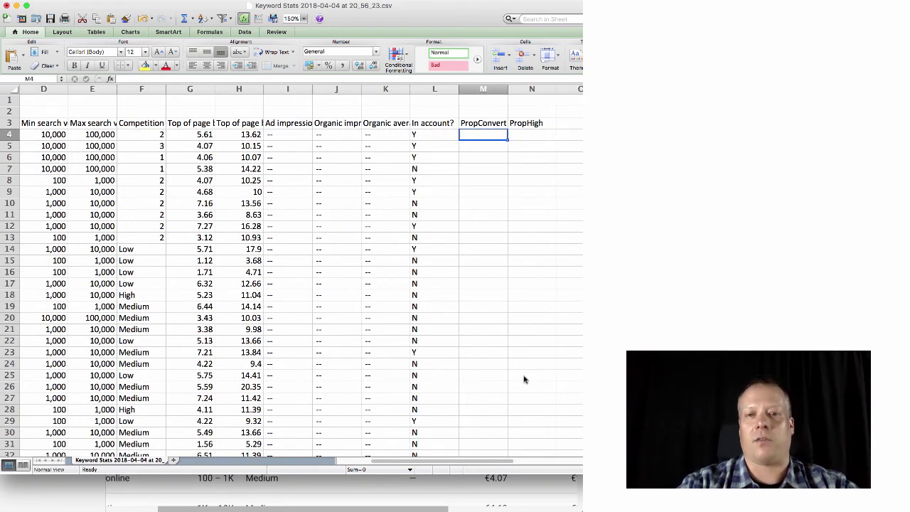
type("5")
key("Tab")
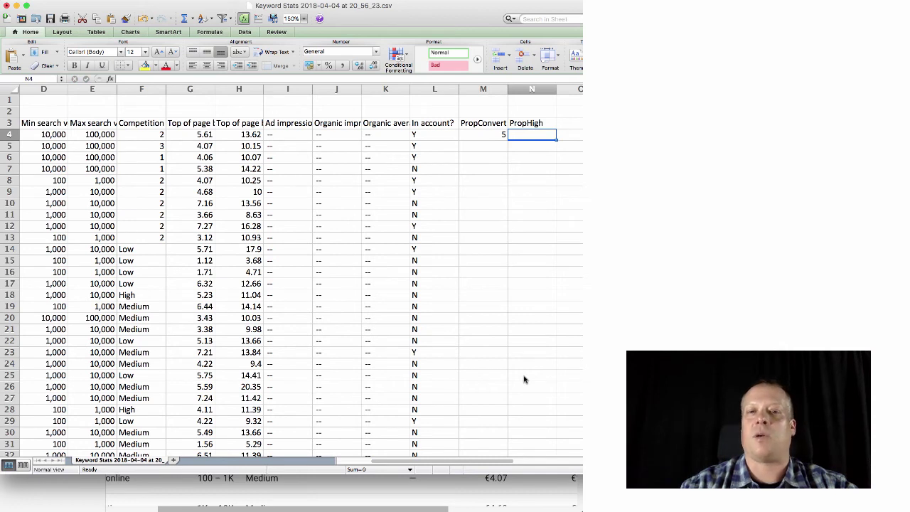
type("2")
key("Return")
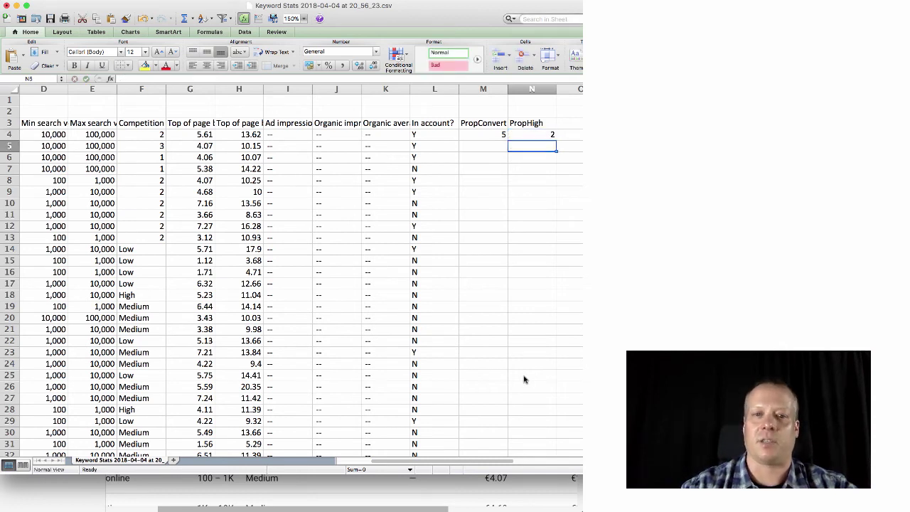
Enter 5 as PropConvert and 1 as PropHigh for row 5 in M5:N5
key("Left")
key("Left")
key("Right")
key("Left")
key("Left")
key("Left")
key("Left")
key("Left")
key("Left")
key("Left")
key("Left")
key("Left")
key("Left")
key("Left")
key("Left")
key("Right")
key("Right")
key("Right")
key("Right")
key("Right")
key("Right")
key("Right")
key("Right")
key("Right")
key("Right")
key("Right")
key("Right")
key("Right")
key("Right")
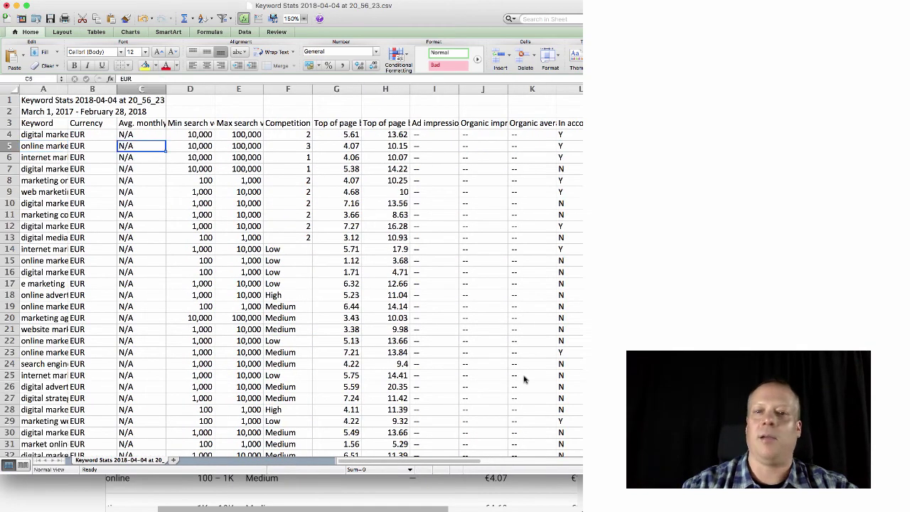
key("Left")
key("Left")
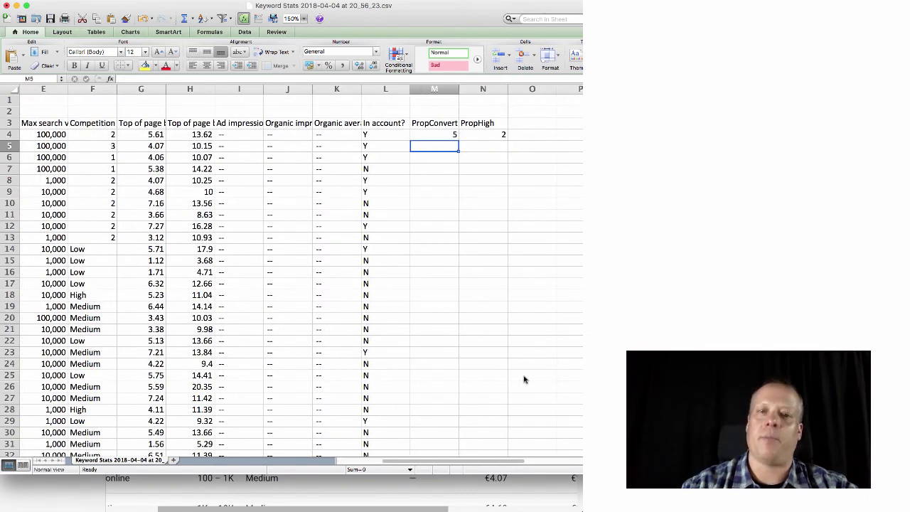
type("5")
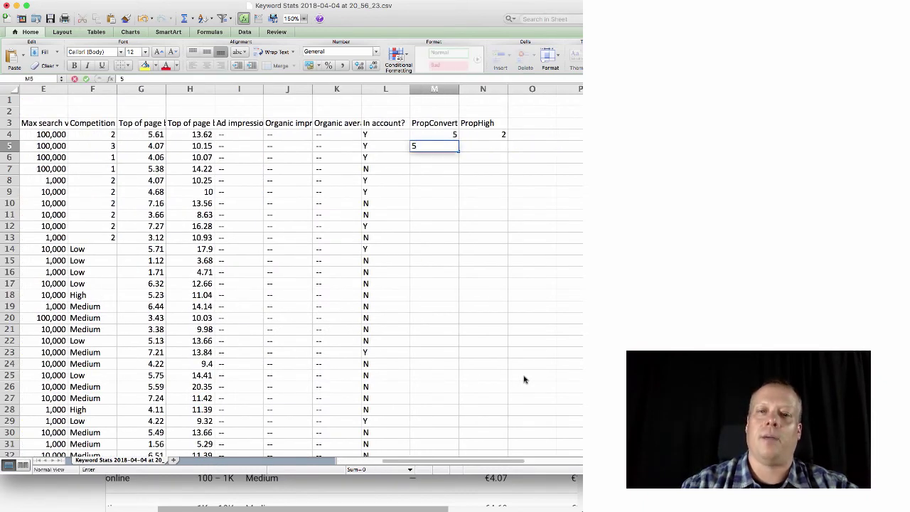
key("Tab")
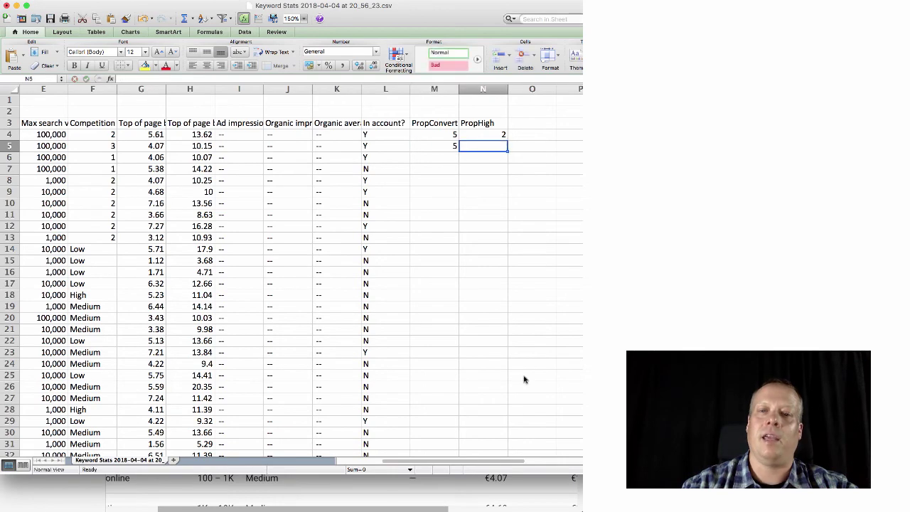
type("1")
key("Return")
Enter 5 as PropConvert and 4 as PropHigh for row 7 in M7:N7
key("Left")
key("Left")
key("Left")
key("Left")
key("Left")
key("Left")
key("Left")
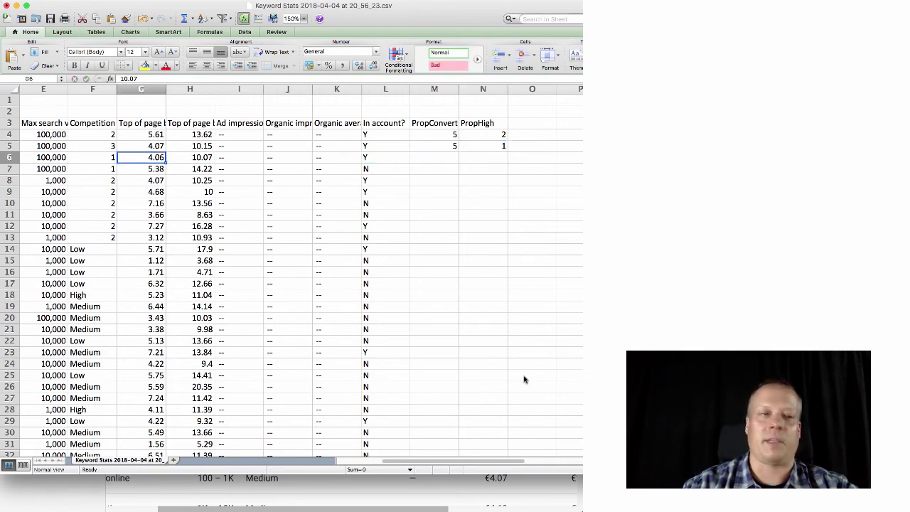
key("Left")
key("Left")
key("Left")
key("Left")
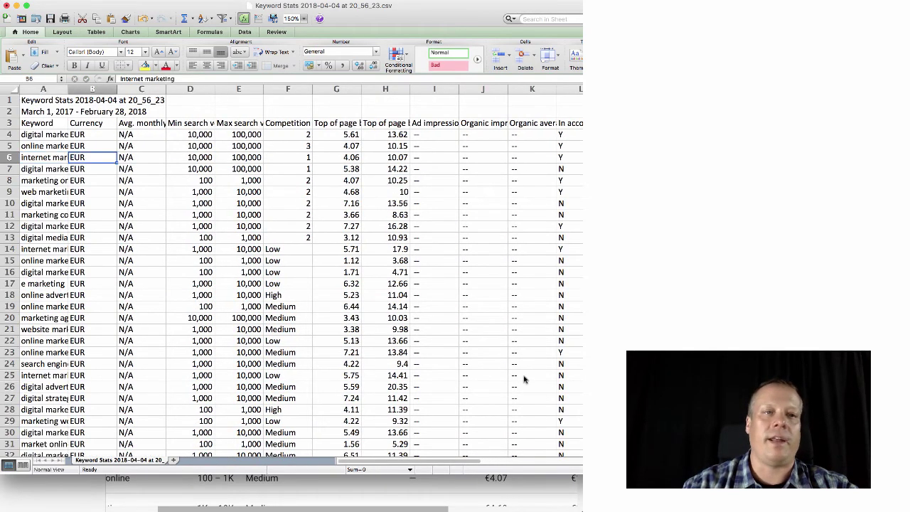
key("Right")
key("Right")
key("Right")
key("Right")
key("Right")
key("Right")
key("Right")
key("Right")
key("Right")
key("Right")
key("Right")
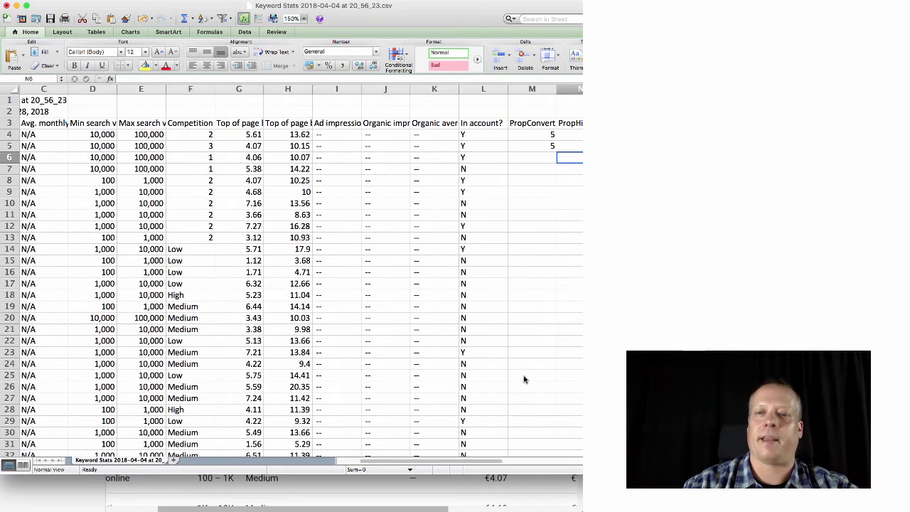
key("Left")
key("Left")
key("Left")
key("Left")
key("Left")
key("Left")
key("Left")
key("Left")
key("Left")
key("Left")
key("Left")
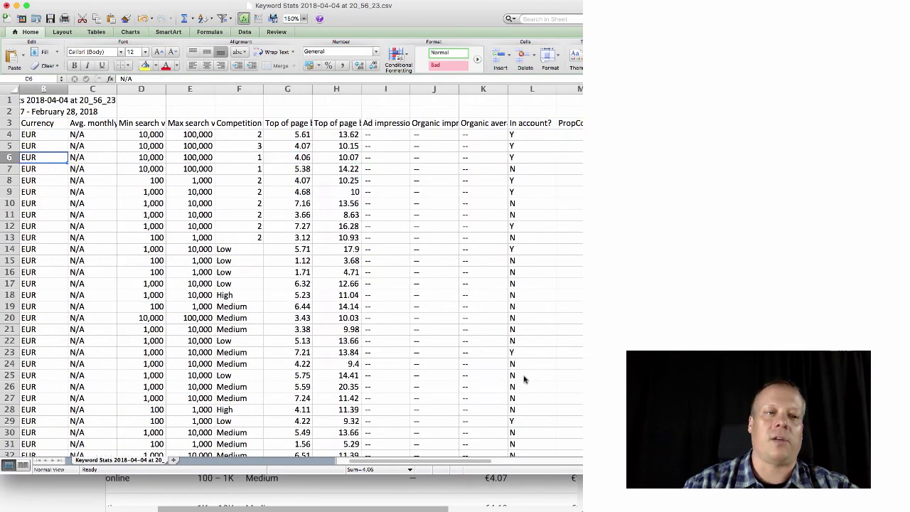
key("Left")
key("Down")
key("Right")
key("Right")
key("Right")
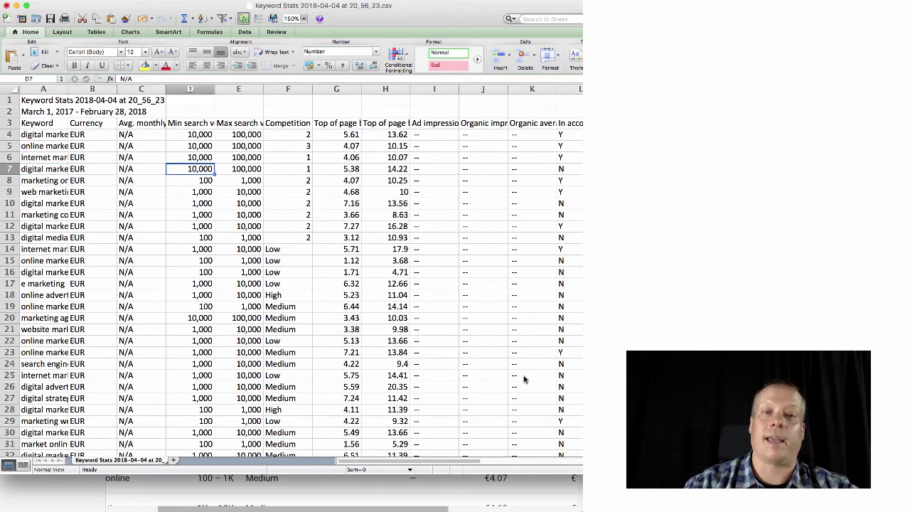
key("Right")
key("Right")
key("Right")
key("Right")
key("Right")
key("Right")
key("Right")
key("Right")
key("Right")
key("Right")
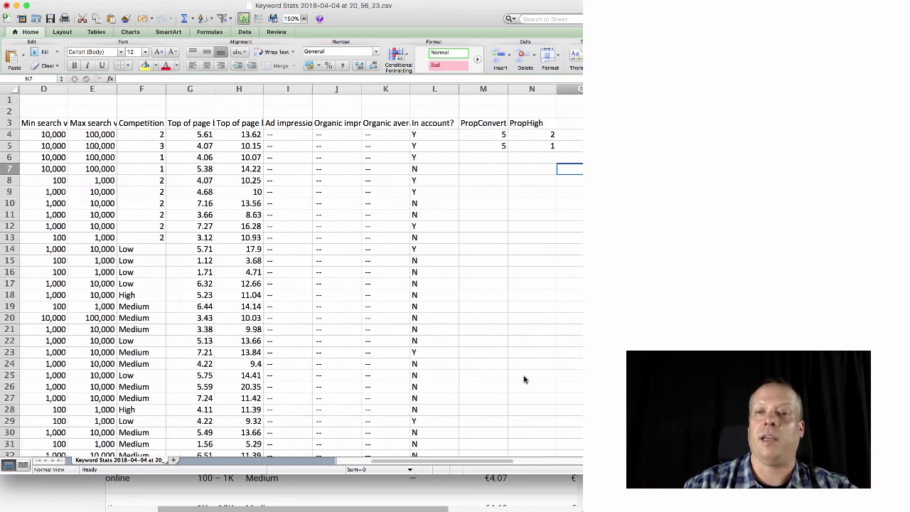
key("Left")
type("5")
key("Tab")
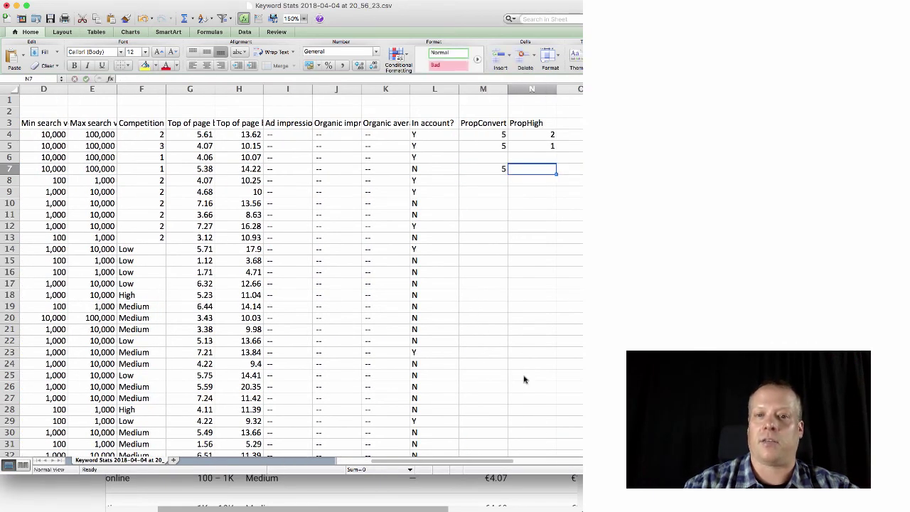
type("4")
key("Up")
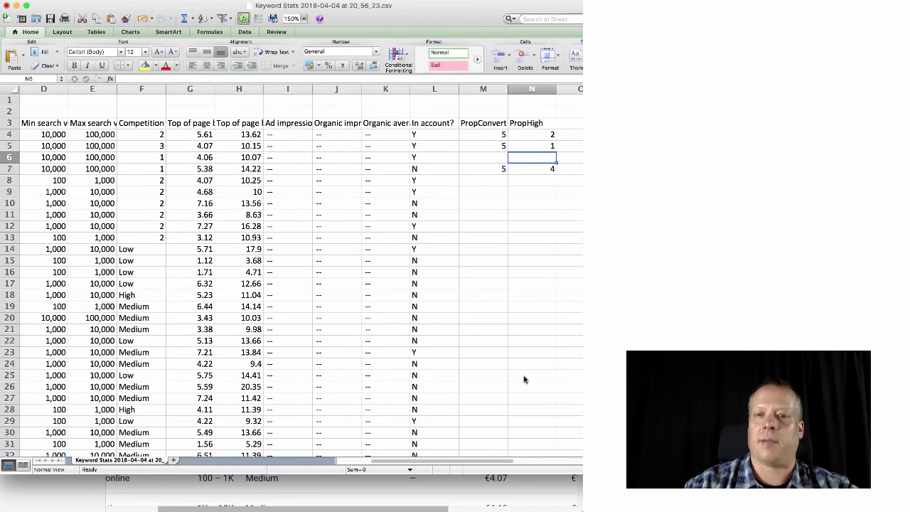
Revise the PropConvert values for rows 4 and 5 from 5 to 3
key("Up")
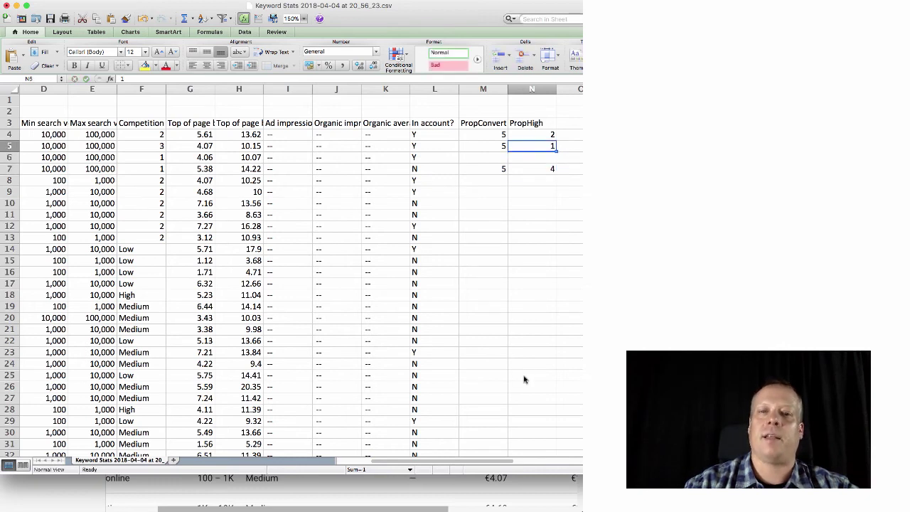
key("Left")
key("Up")
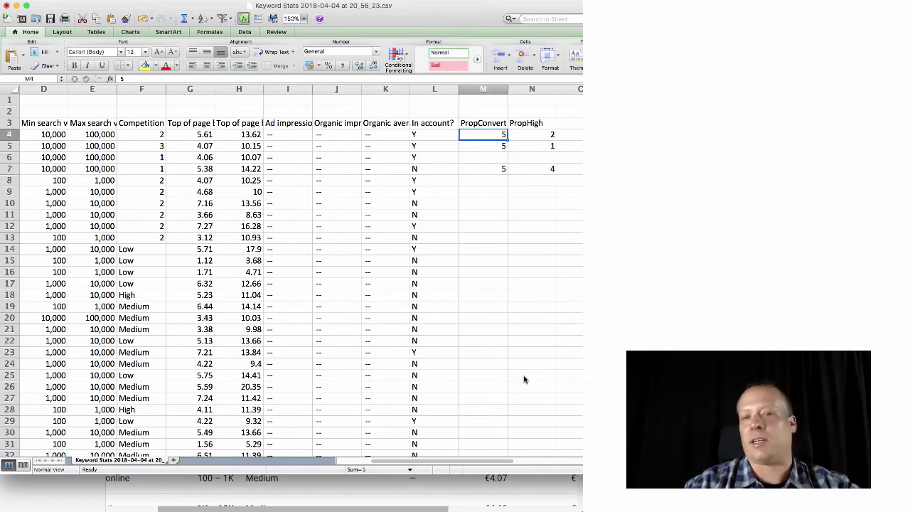
type("3")
key("Return")
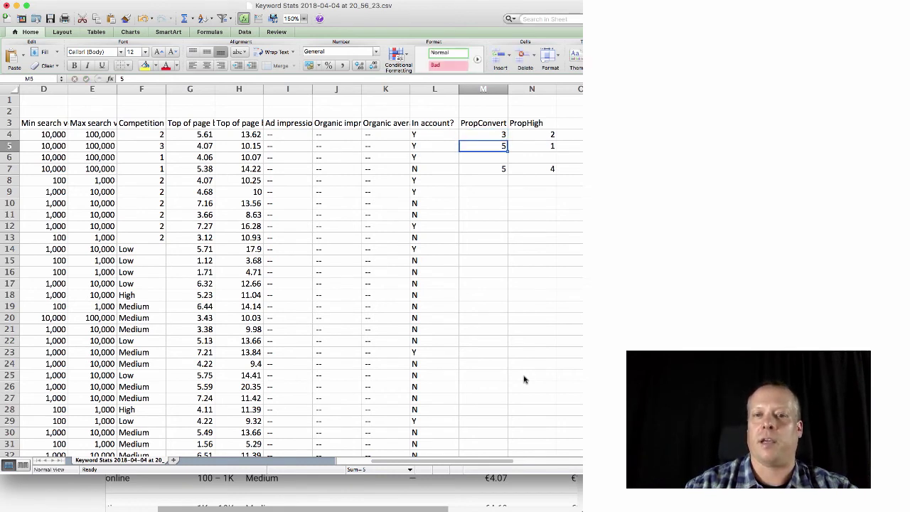
type("3")
key("Return")
key("Return")
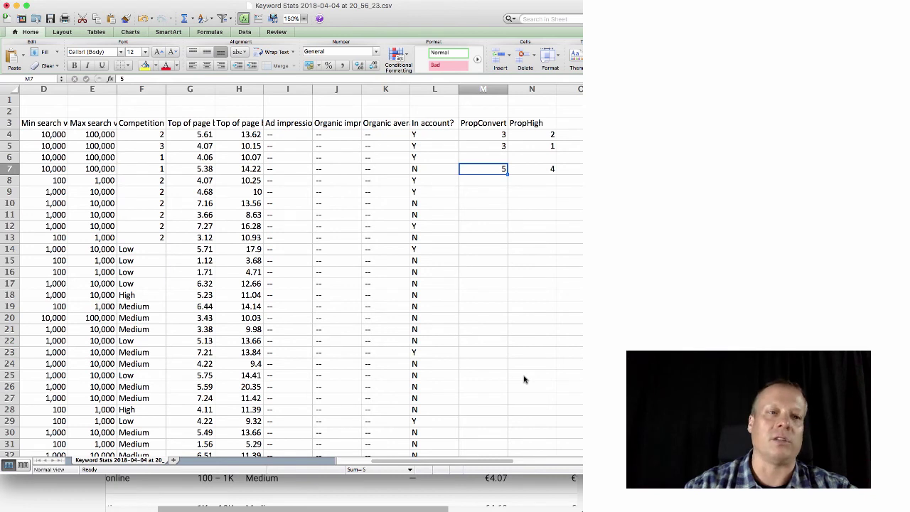
key("Right")
key("Right")
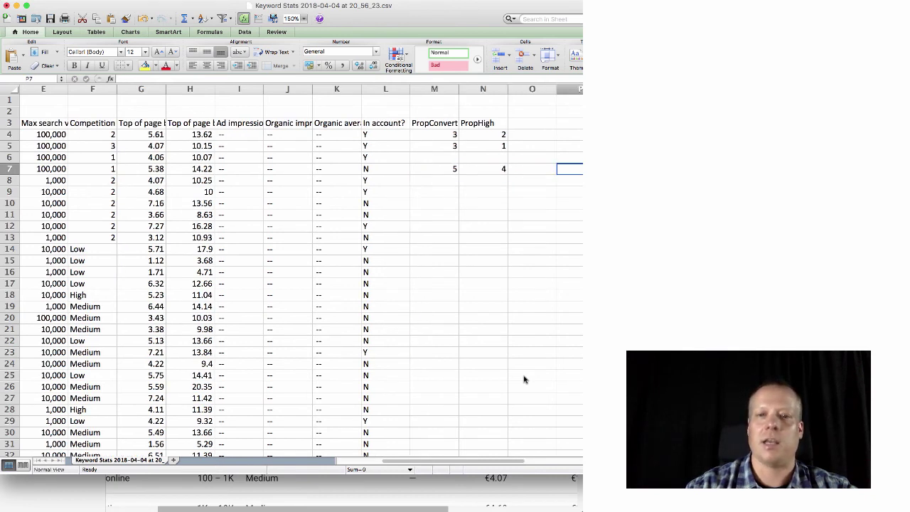
key("Up")
key("Up")
key("Up")
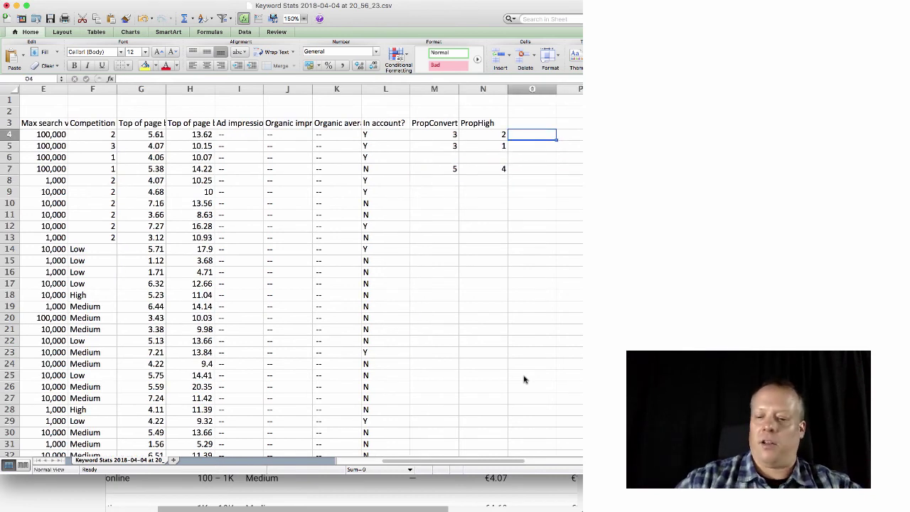
Enter the score formula =E4/F4*M4^N4 in O4
type("=")
left_click(59, 140)
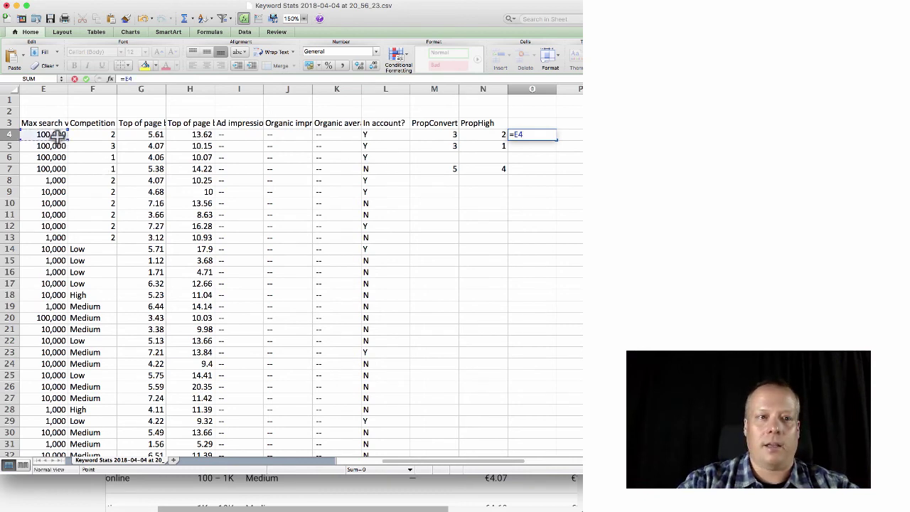
type("/")
left_click(92, 134)
type("*")
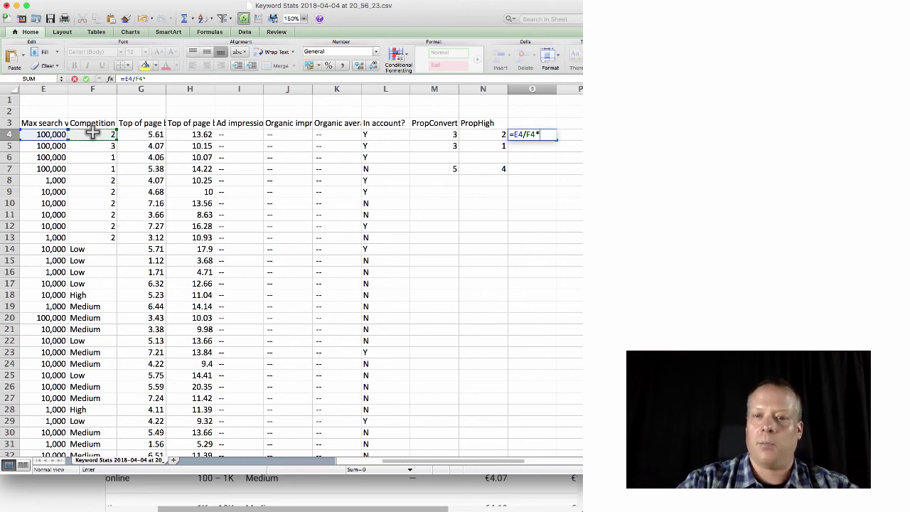
left_click(444, 133)
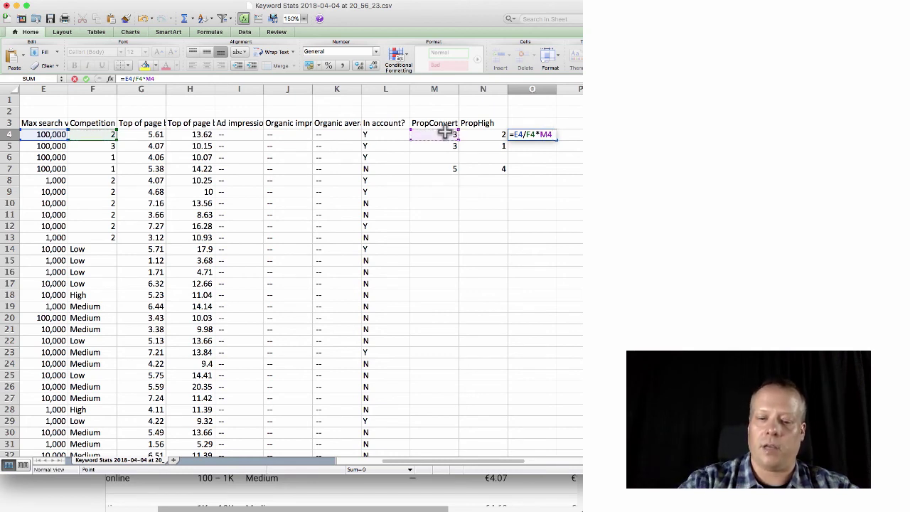
type("^")
left_click(485, 135)
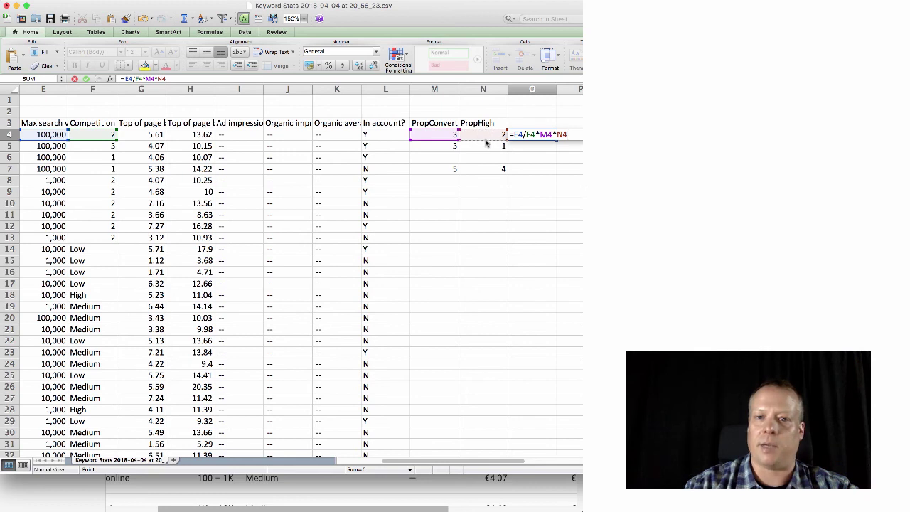
key("Return")
Fill the O4 score formula down through O7
left_click(545, 135)
left_click_drag(556, 140, 553, 170)
left_click(541, 135)
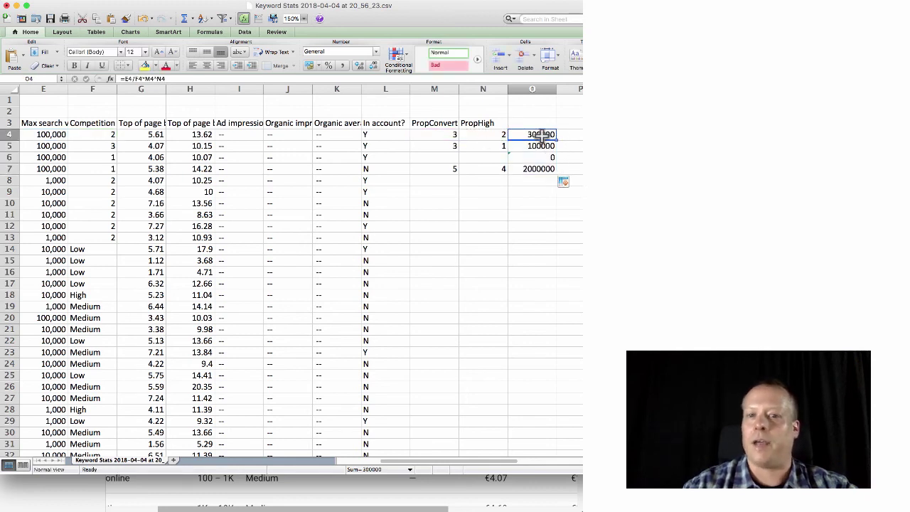